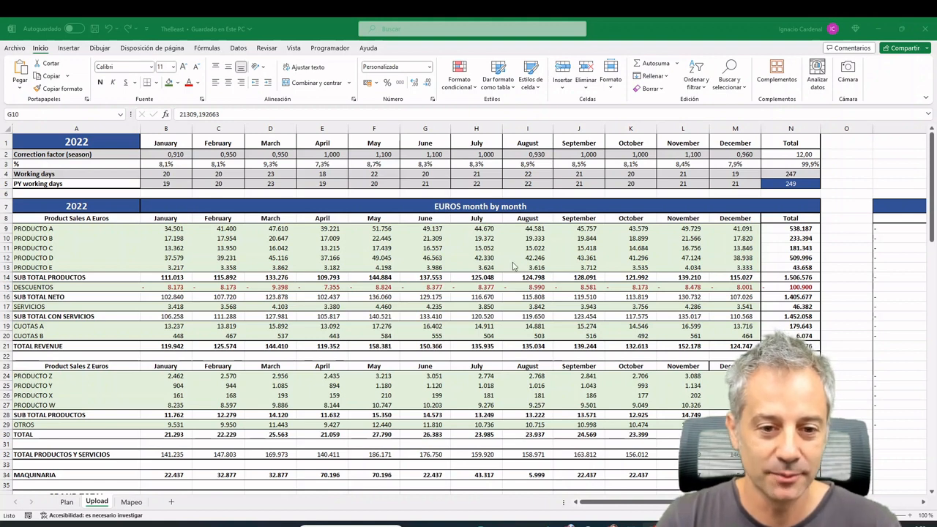
- Examine the 2022 seasonal correction table and the monthly euro and unit blocks on the Upload sheet
click(83, 146)
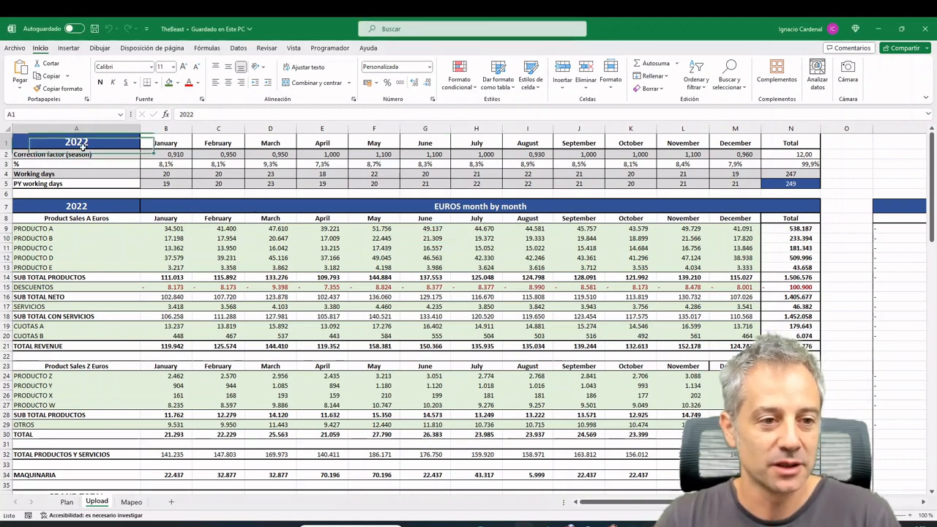
drag(82, 146, 525, 164)
click(90, 204)
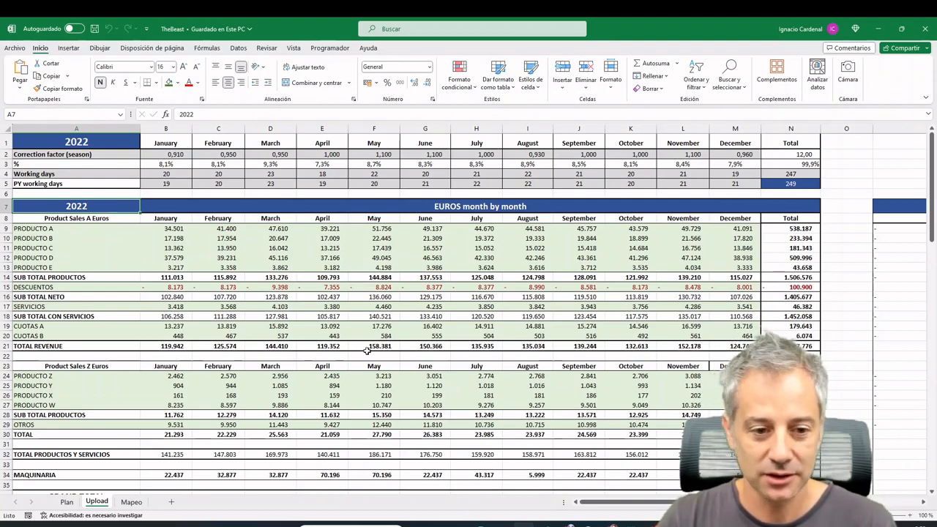
scroll(366, 350, down, 5)
scroll(364, 350, up, 5)
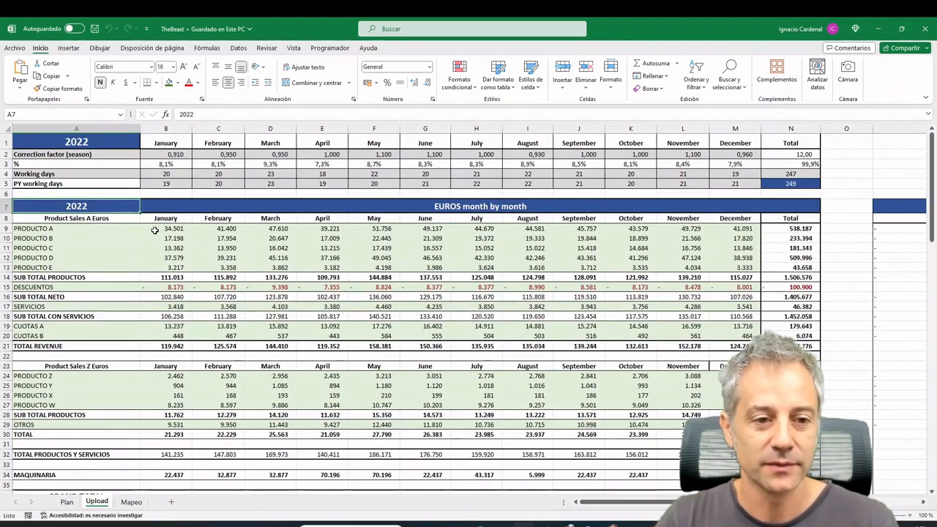
click(167, 229)
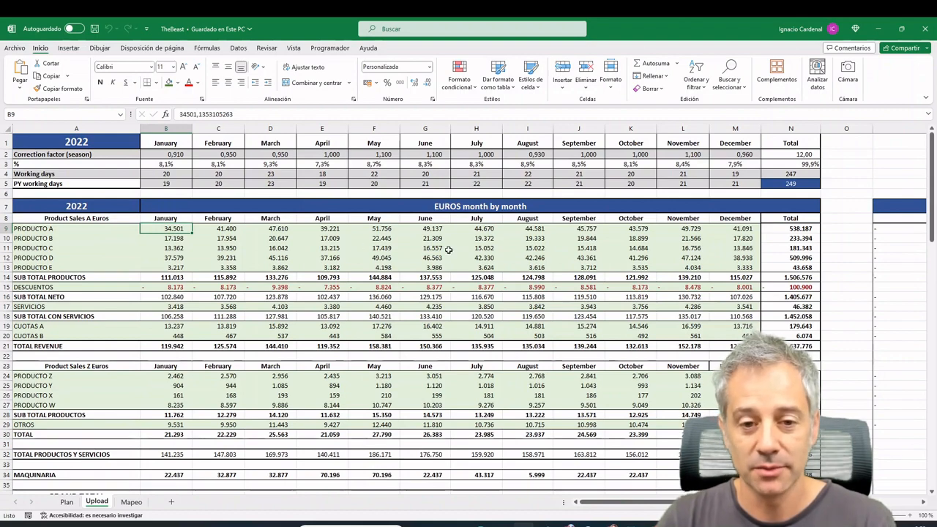
drag(67, 206, 805, 434)
scroll(251, 332, down, 5)
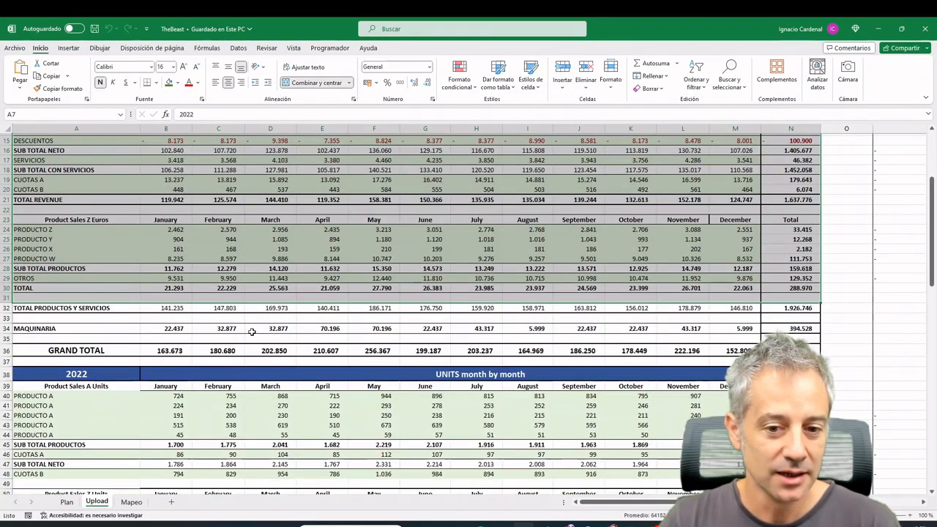
drag(85, 372, 561, 424)
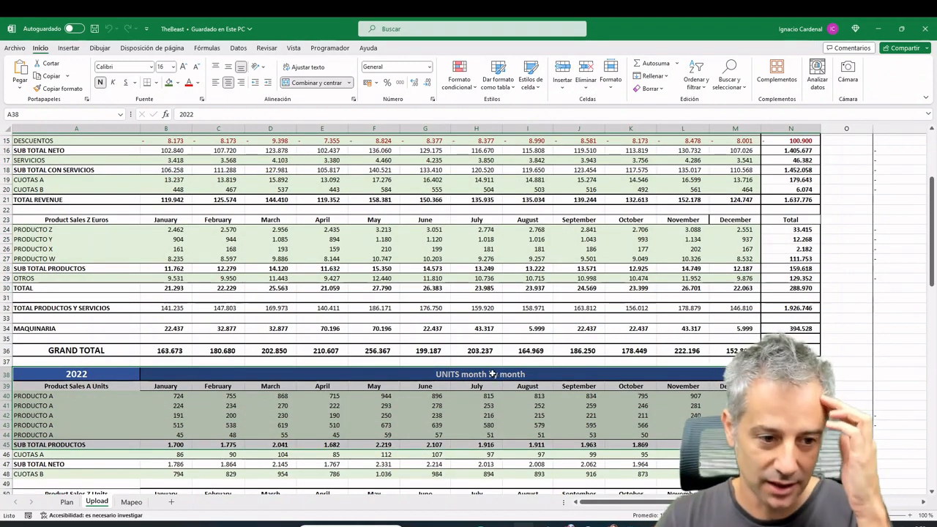
- Examine the 2021 Cierre Real block, the side calculations and the 2022 product labels on the Upload sheet
scroll(492, 374, down, 12)
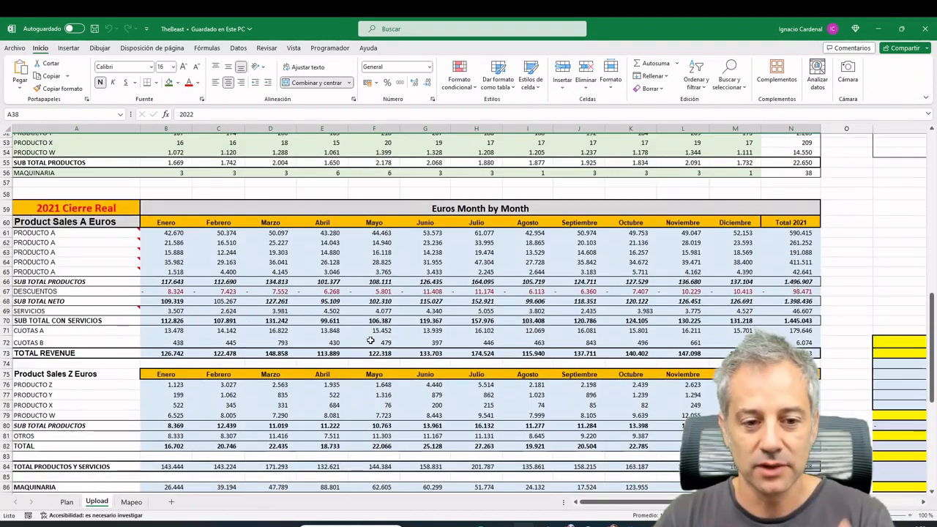
scroll(368, 344, down, 2)
drag(683, 501, 776, 502)
scroll(689, 409, up, 10)
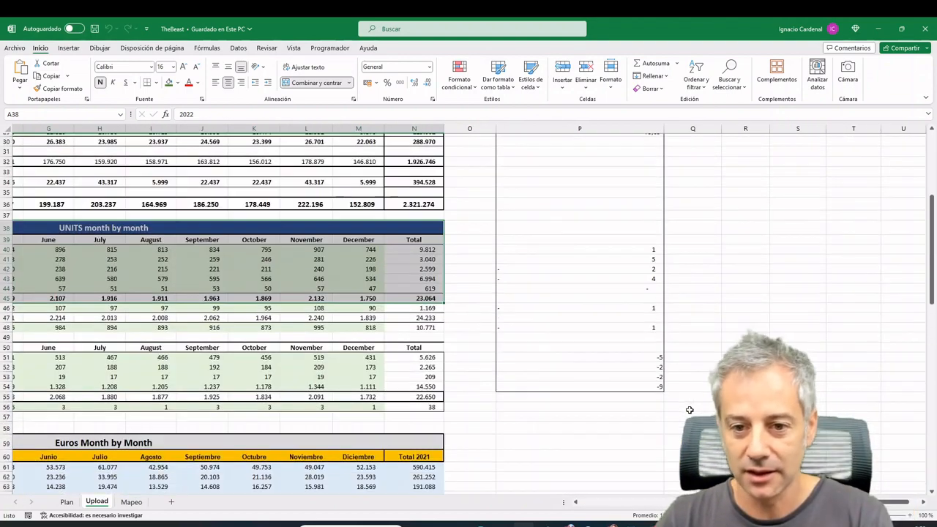
scroll(689, 410, up, 9)
scroll(292, 312, left, 3)
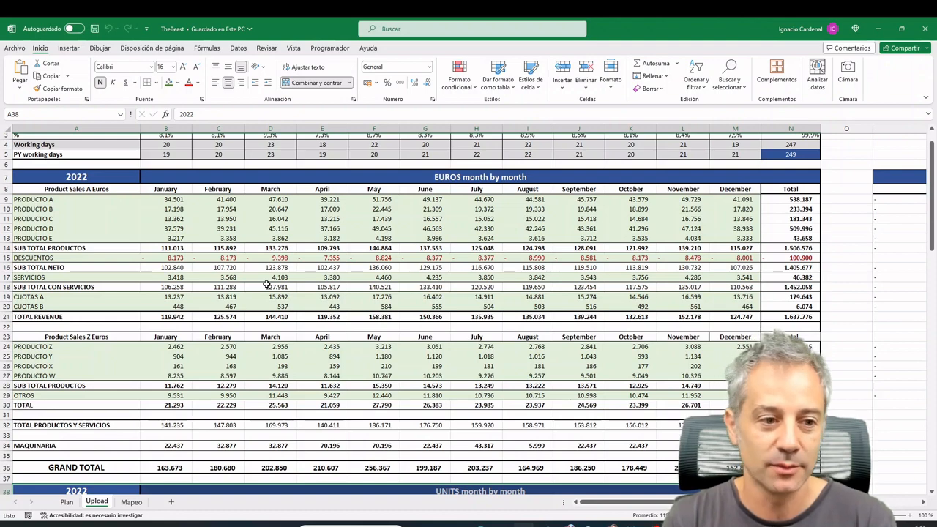
scroll(267, 286, up, 1)
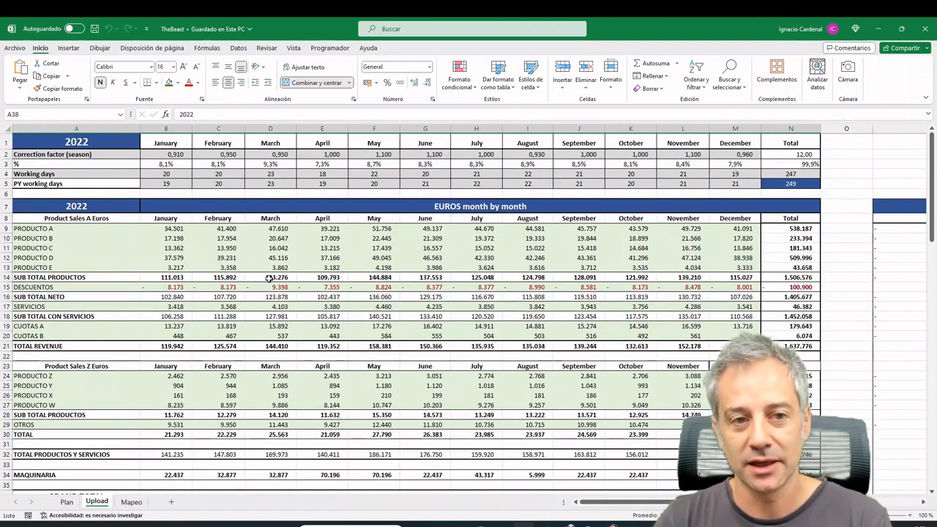
click(100, 143)
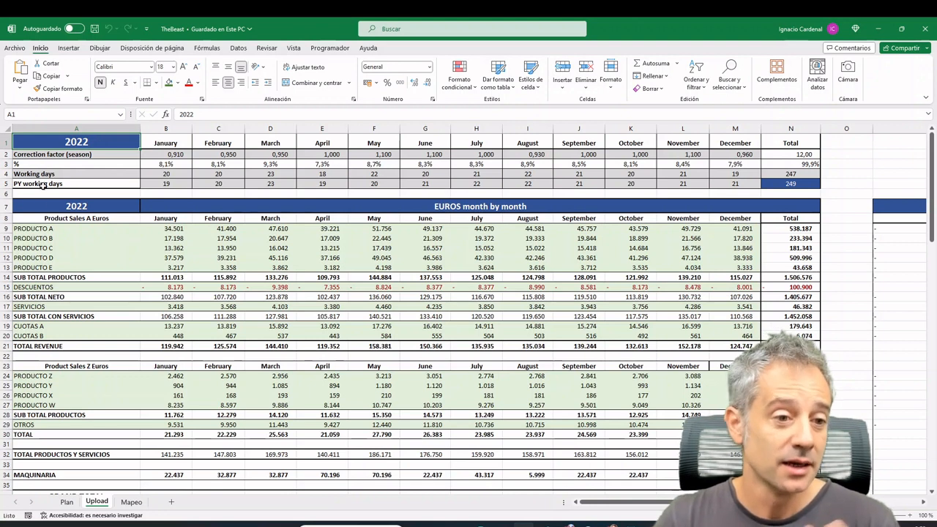
click(60, 237)
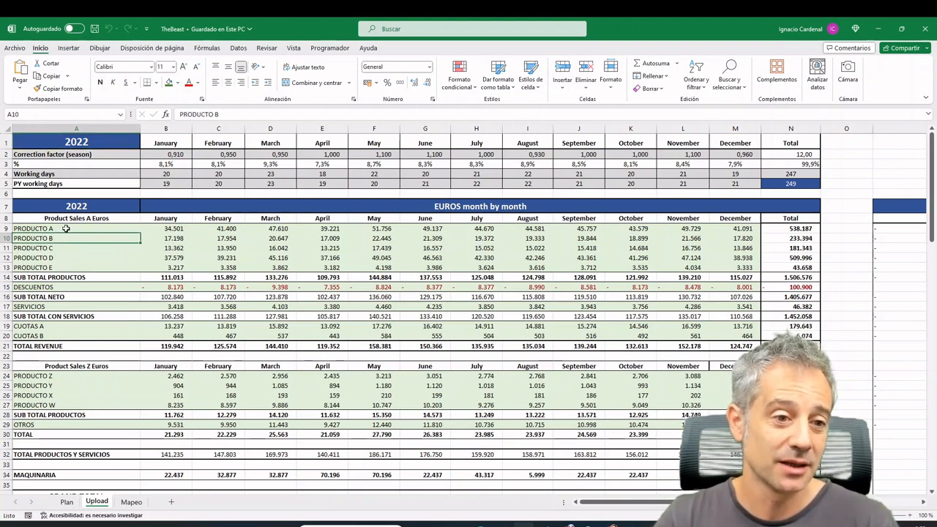
drag(65, 227, 67, 264)
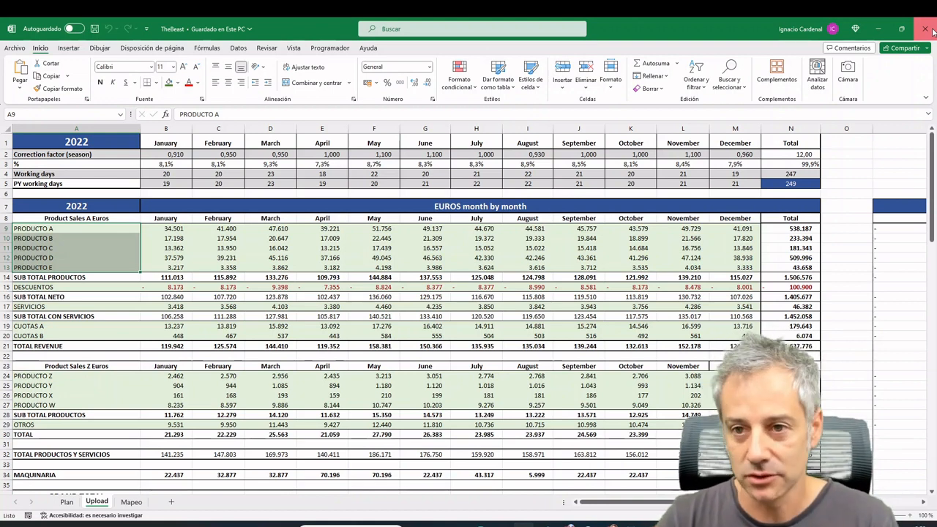
- Close the TheBeast workbook and import TheBeast from the PowerQuery folder as an Excel data source in the blank workbook
click(932, 30)
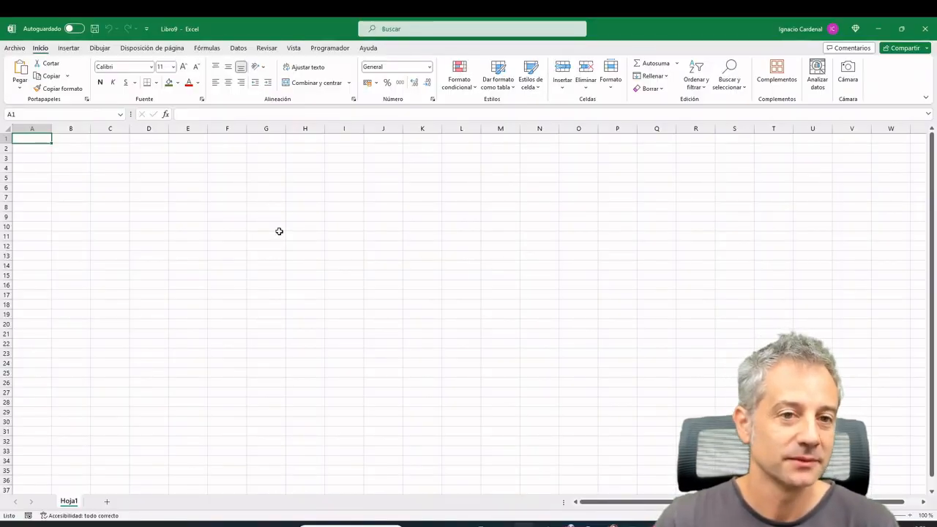
click(239, 47)
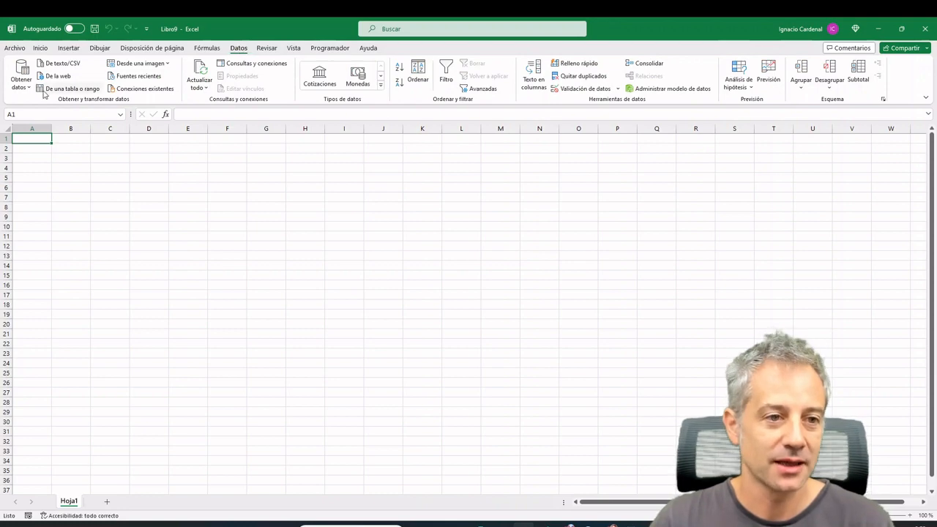
click(24, 94)
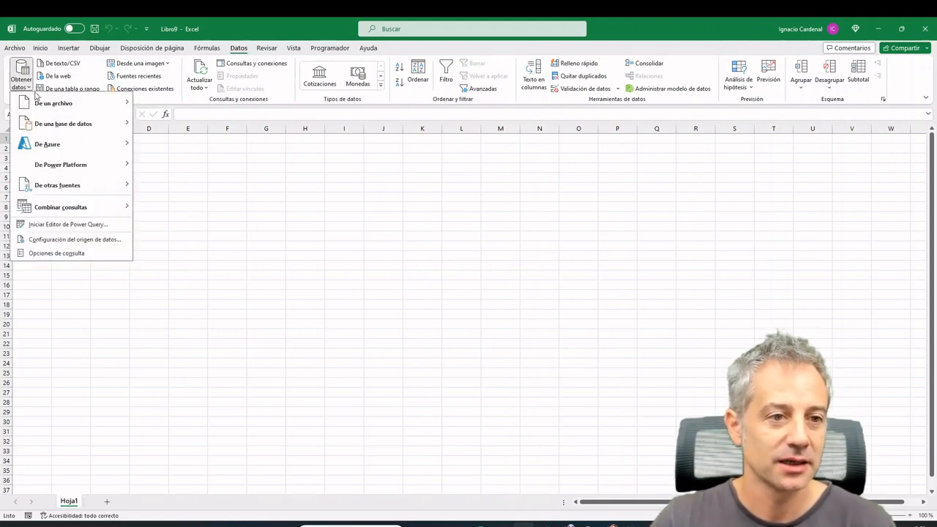
mouse_move(44, 99)
click(171, 107)
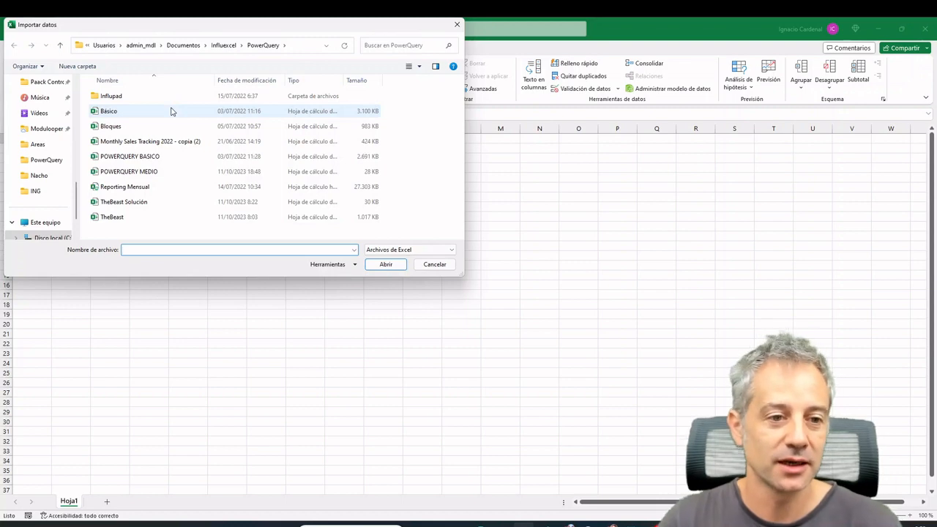
click(150, 218)
click(375, 267)
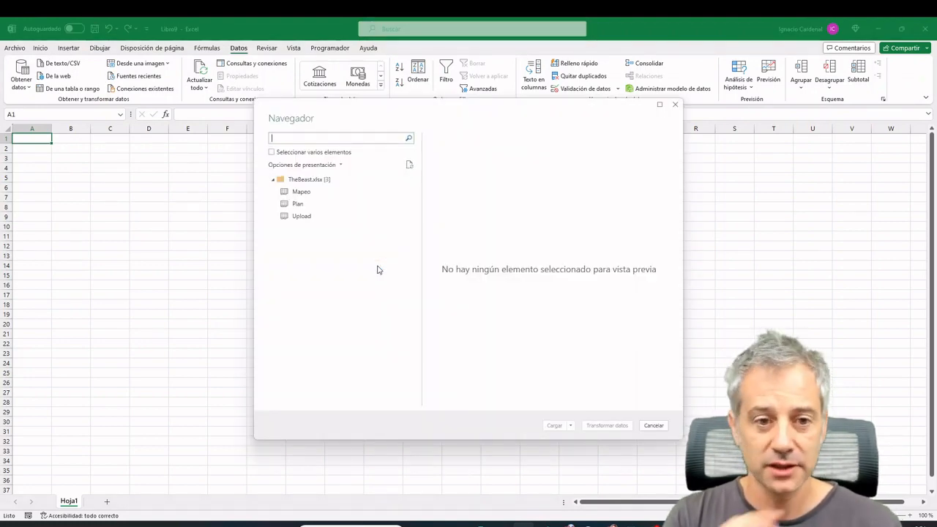
- Preview the Plan and Mapeo sheets of TheBeast.xlsx, and open Plan in the Power Query Editor for transformation
click(307, 207)
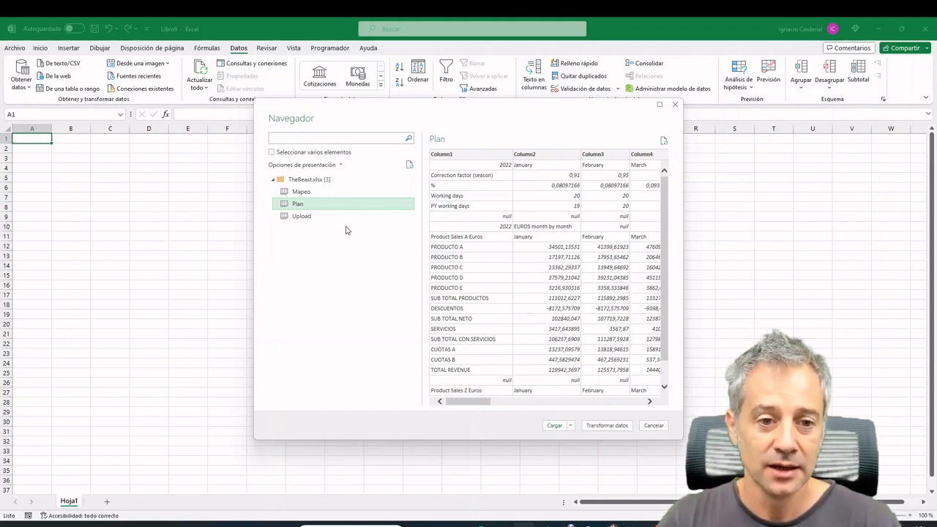
click(316, 193)
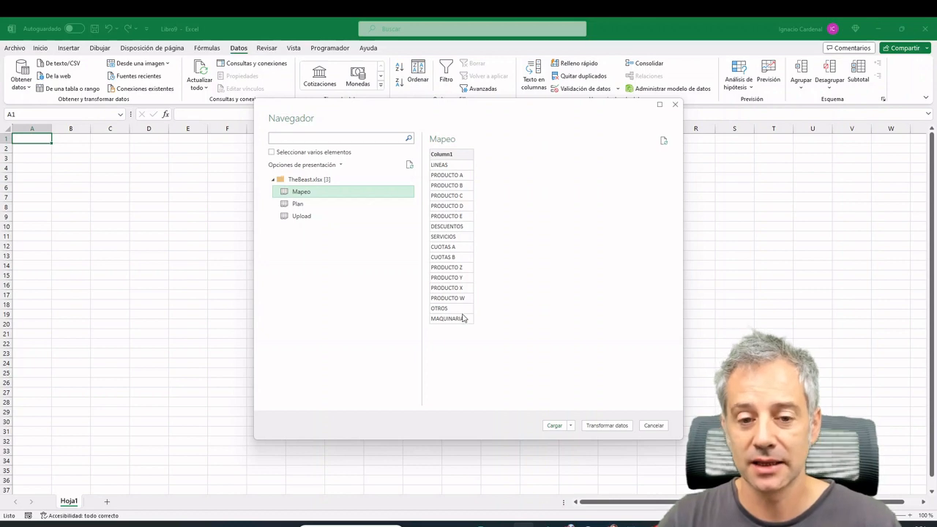
click(339, 205)
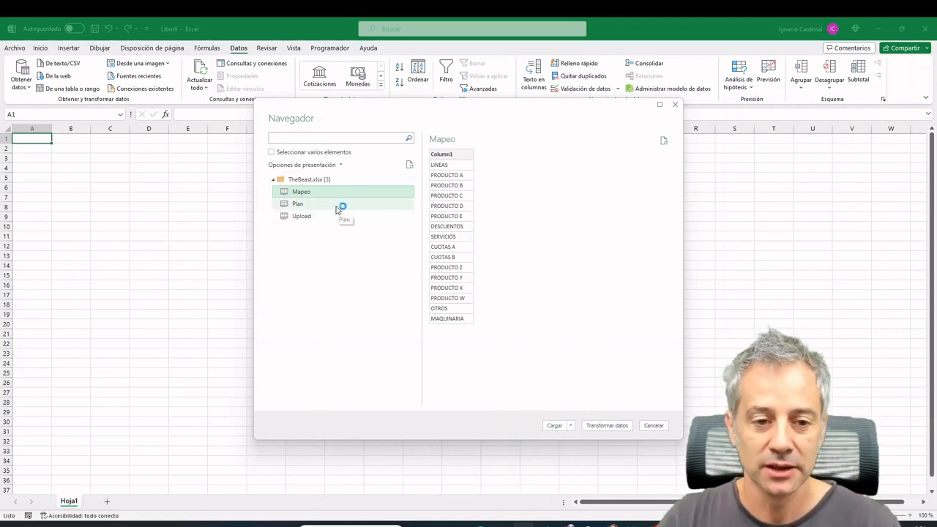
click(606, 427)
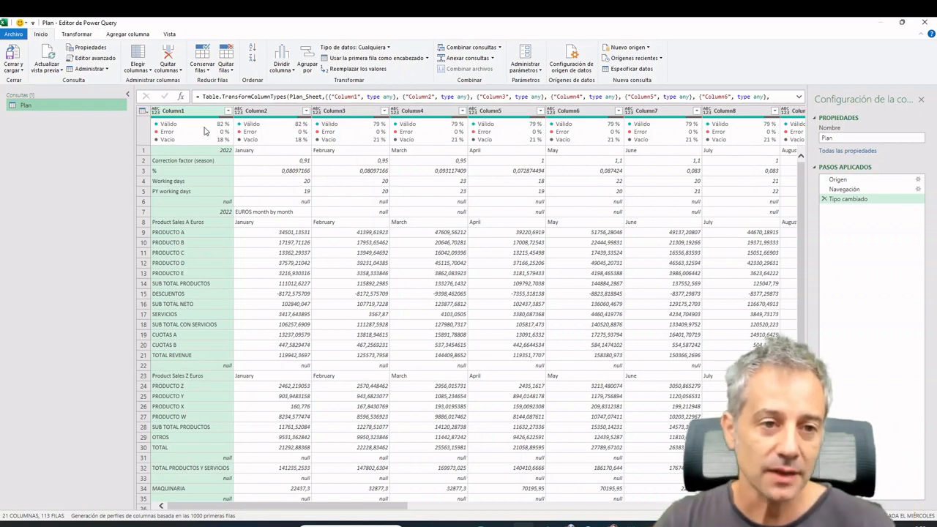
- Add an index column starting from 1 to the Plan query and check it against the other columns
mouse_move(202, 130)
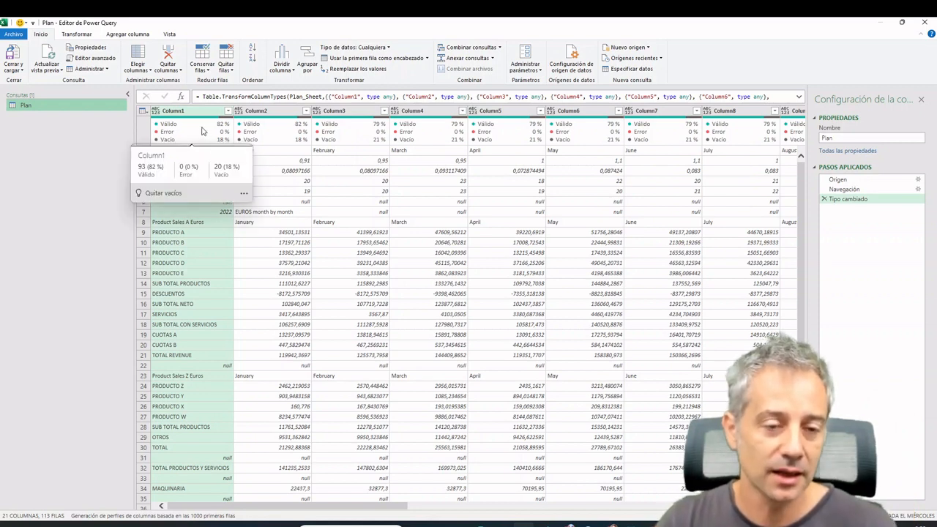
click(132, 35)
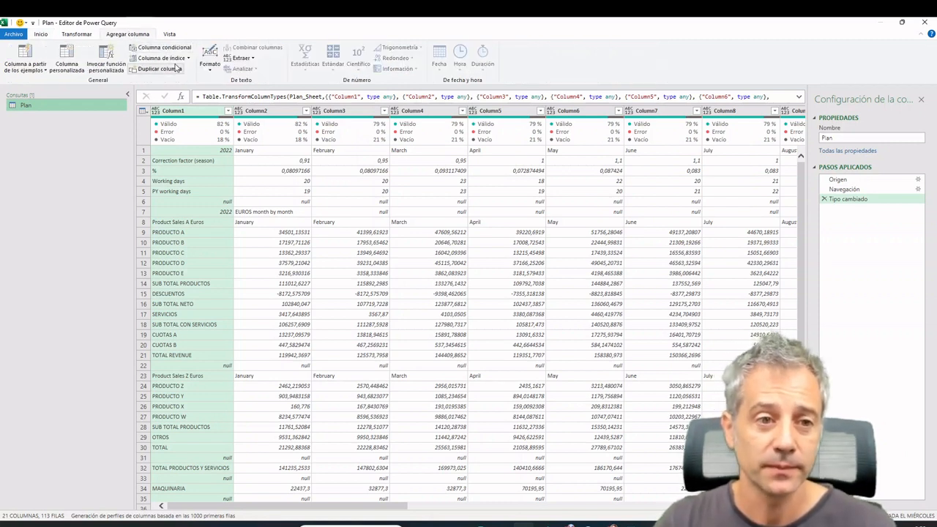
click(188, 58)
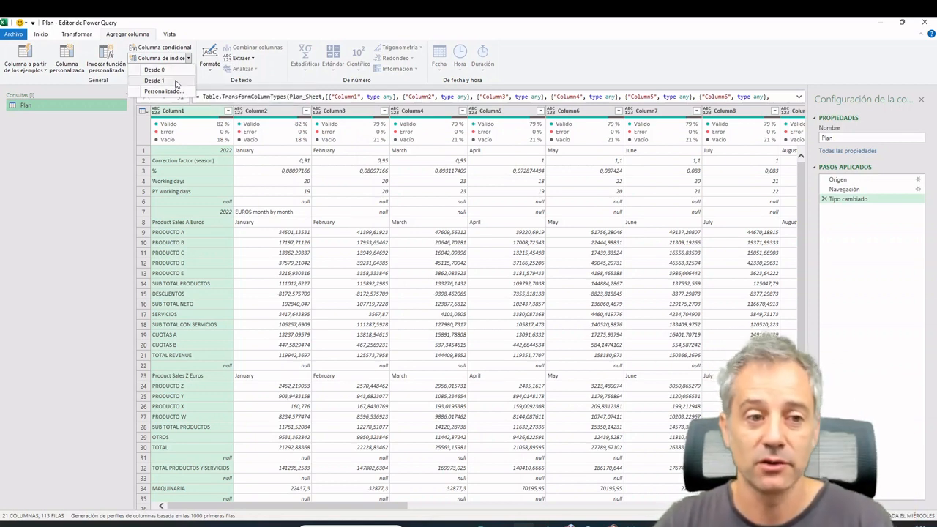
click(176, 82)
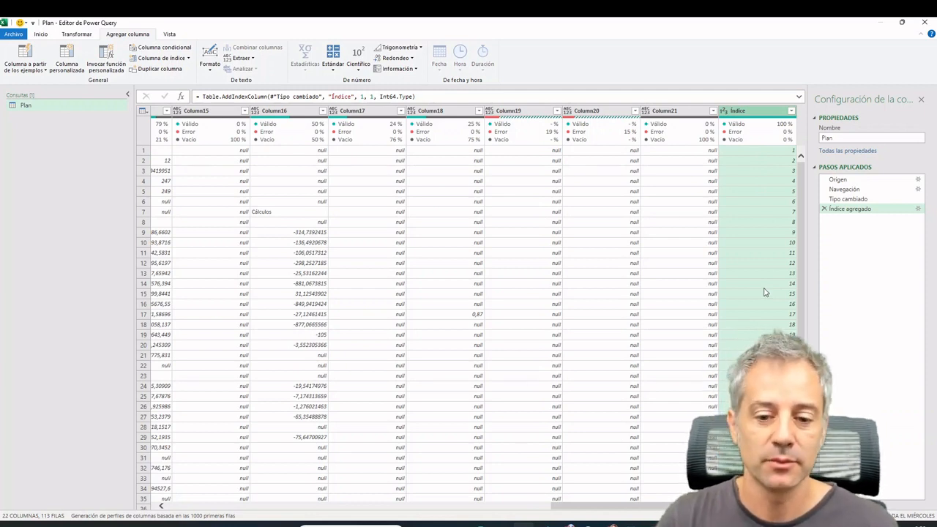
drag(637, 506, 233, 501)
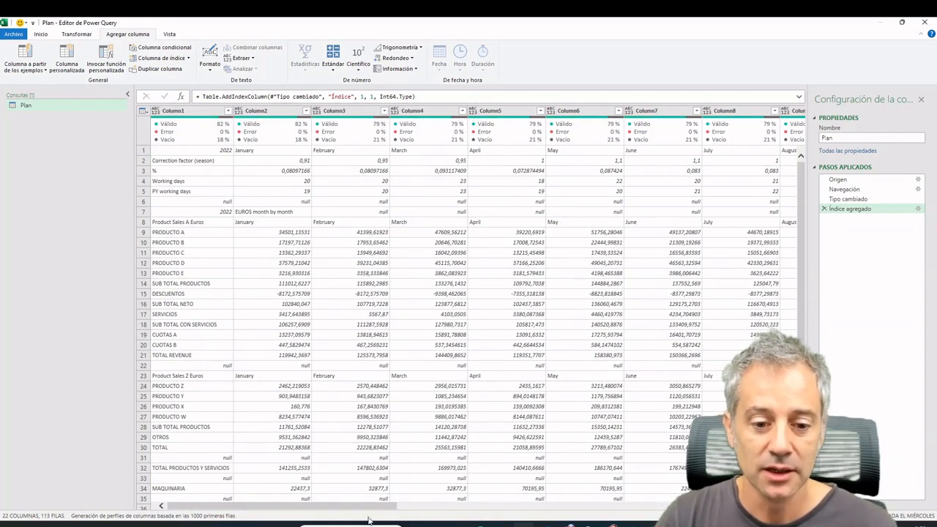
drag(370, 506, 741, 505)
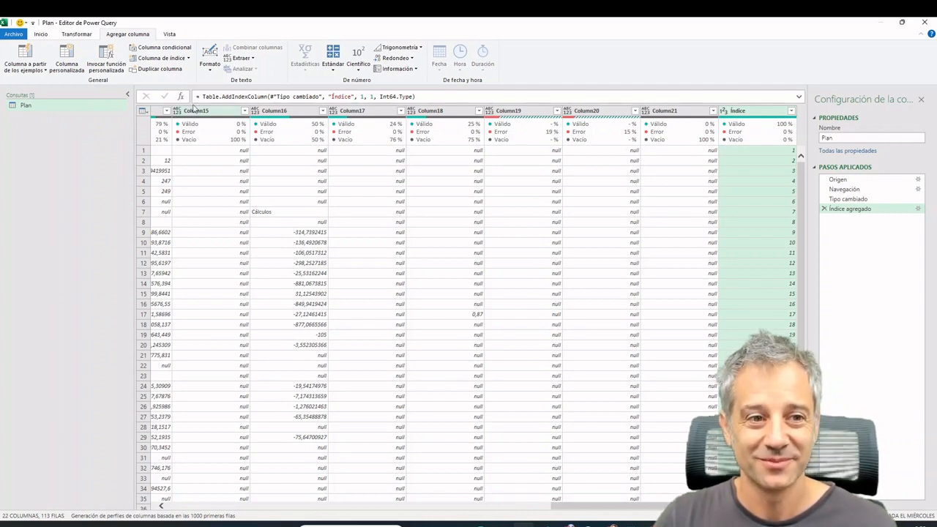
- Start a conditional column named Año with the condition that Índice is equal to 1
click(172, 51)
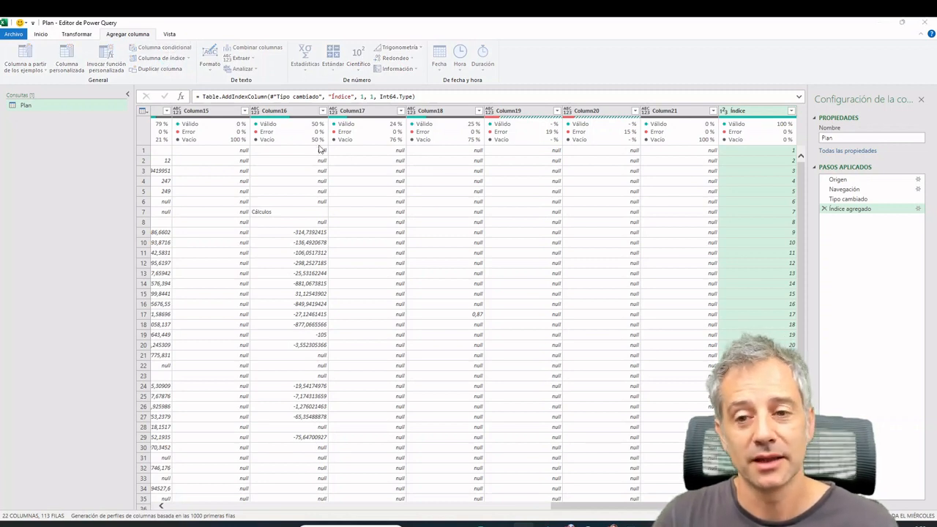
drag(334, 235, 230, 228)
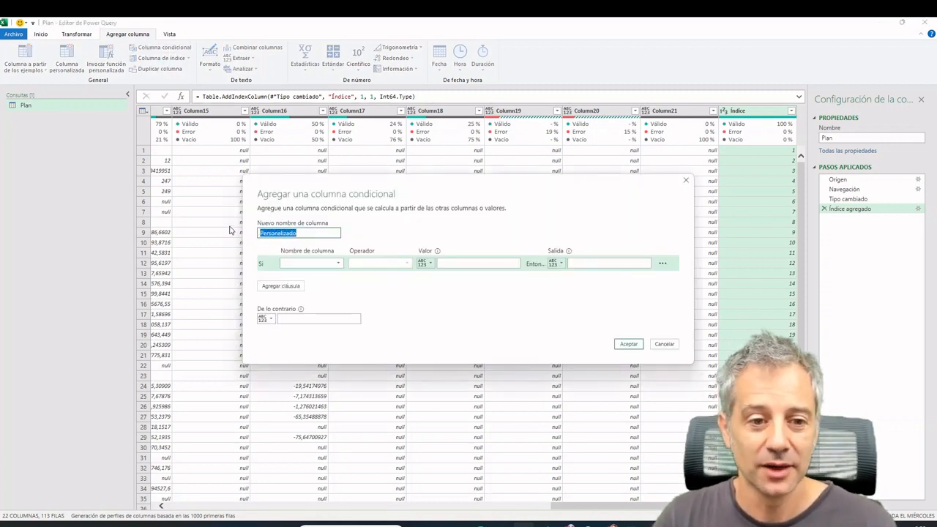
text(Año)
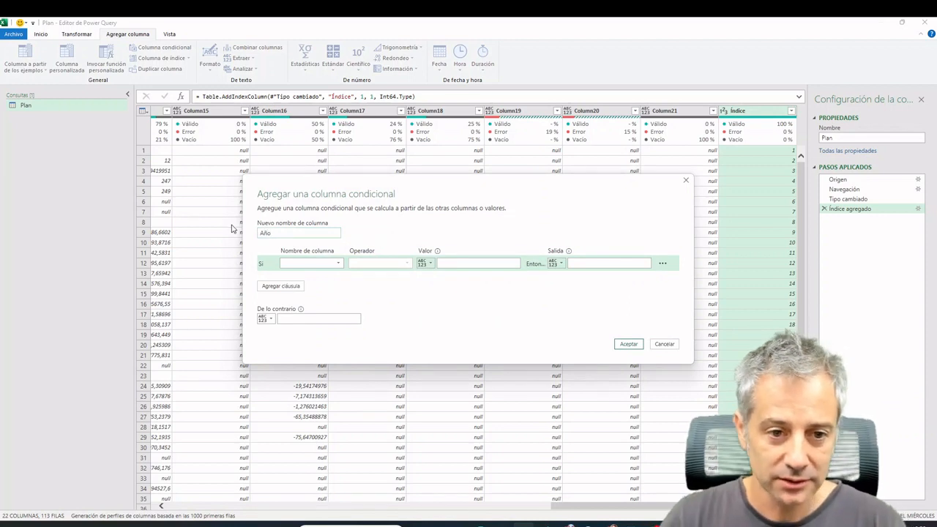
click(336, 263)
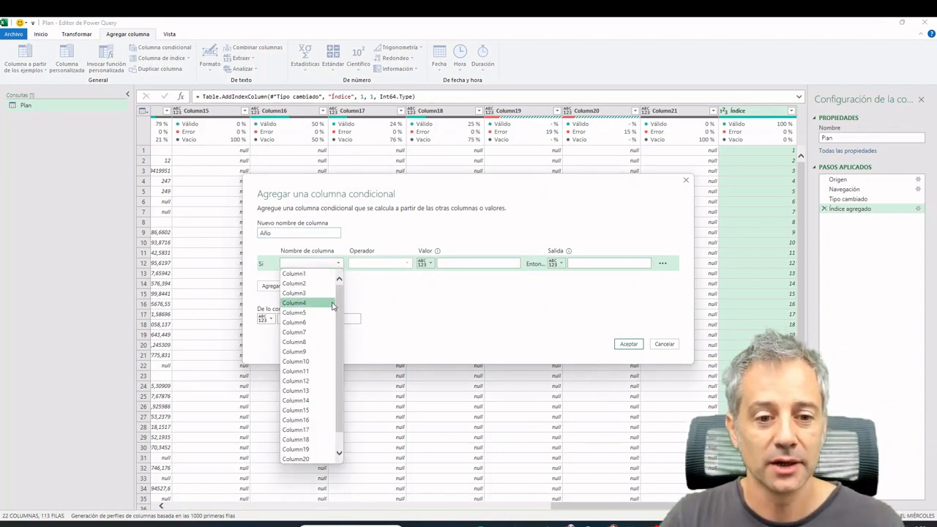
scroll(332, 306, down, 3)
click(311, 458)
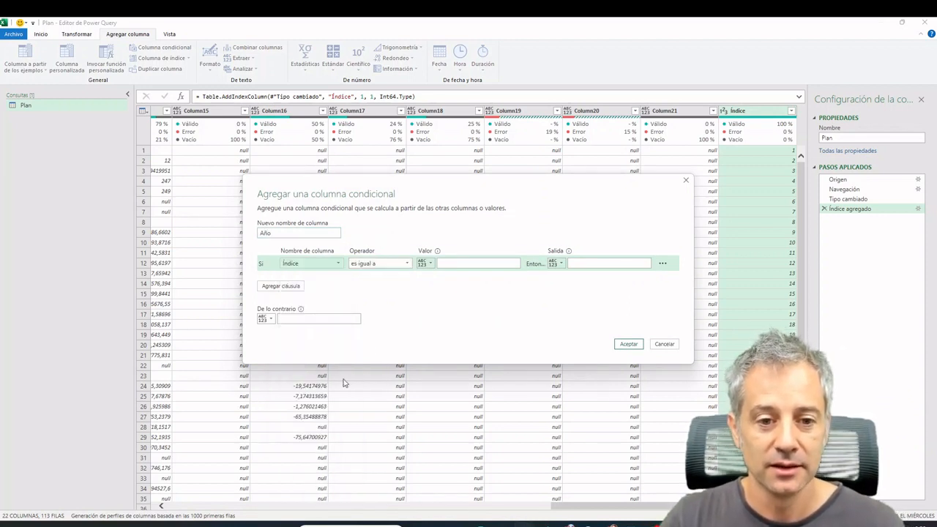
click(479, 267)
text(1)
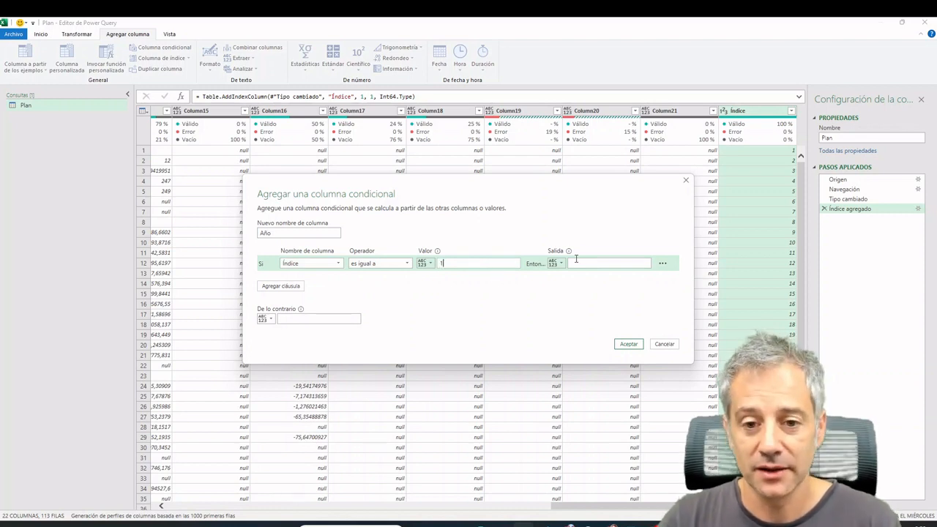
- Have the Año condition return the value of Column1, otherwise null, and create the column
click(557, 264)
click(564, 290)
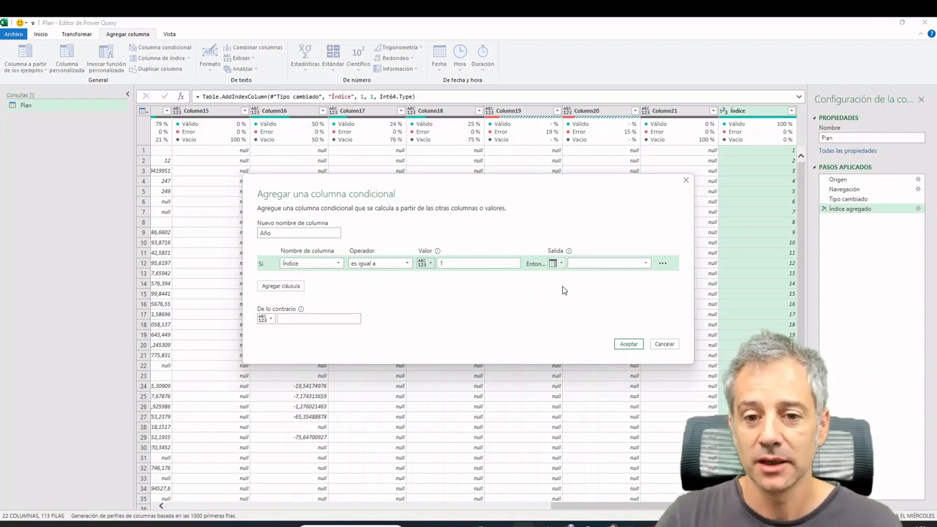
click(646, 268)
click(634, 278)
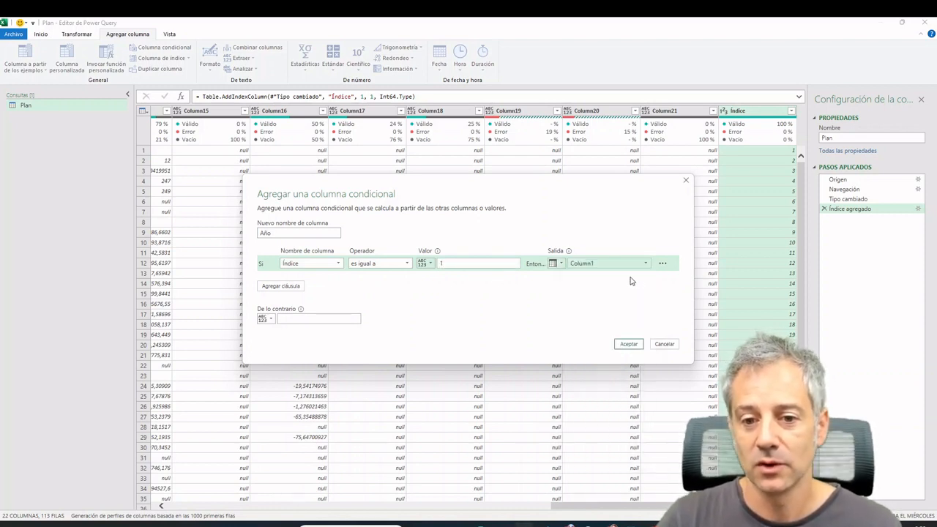
click(330, 320)
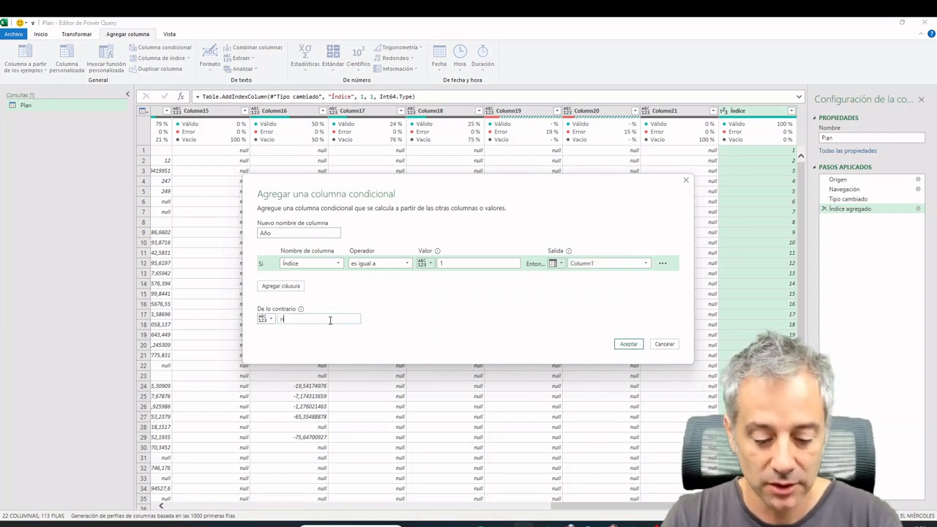
text(null)
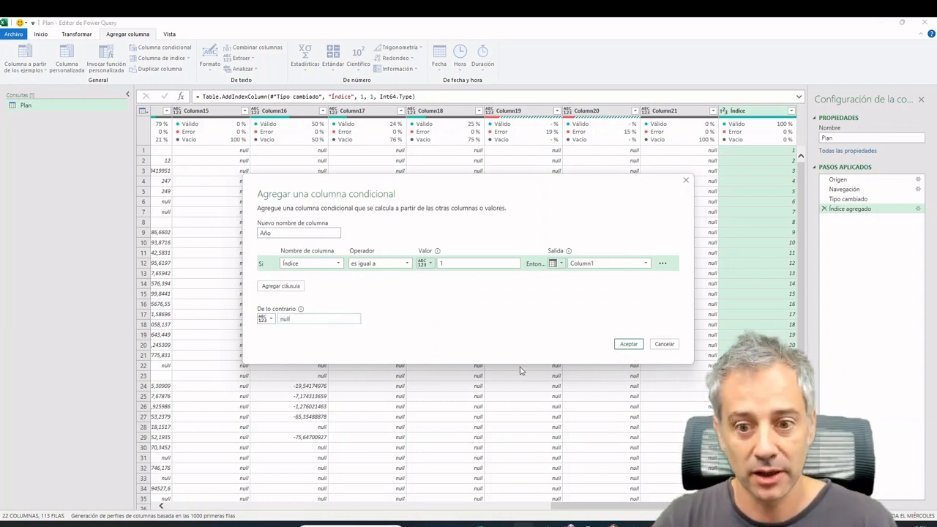
click(628, 344)
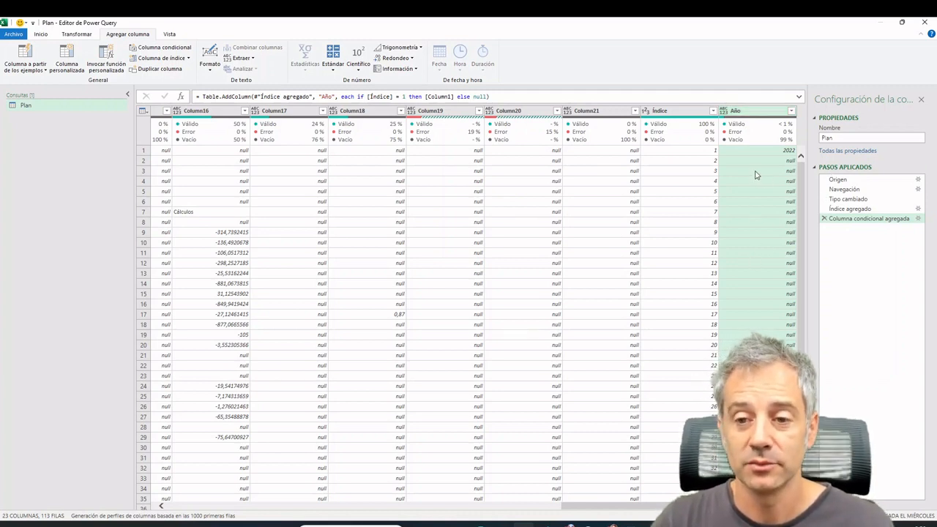
- Fill the Año column down and check the filled values through the rows
right_click(743, 114)
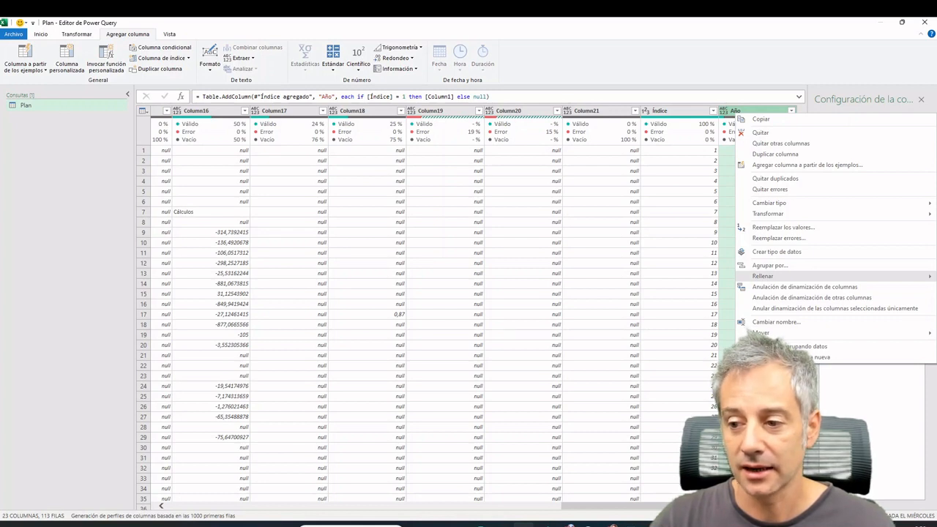
click(931, 276)
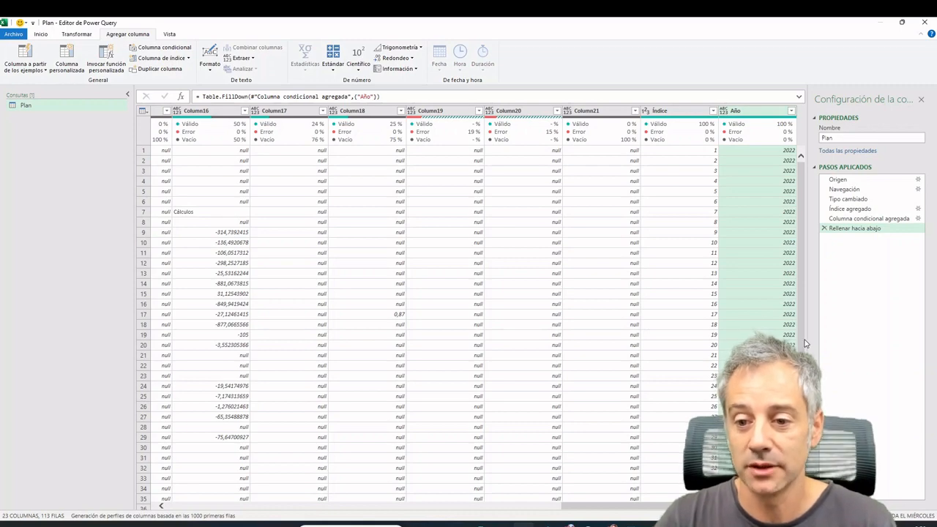
scroll(760, 309, down, 10)
scroll(760, 315, up, 10)
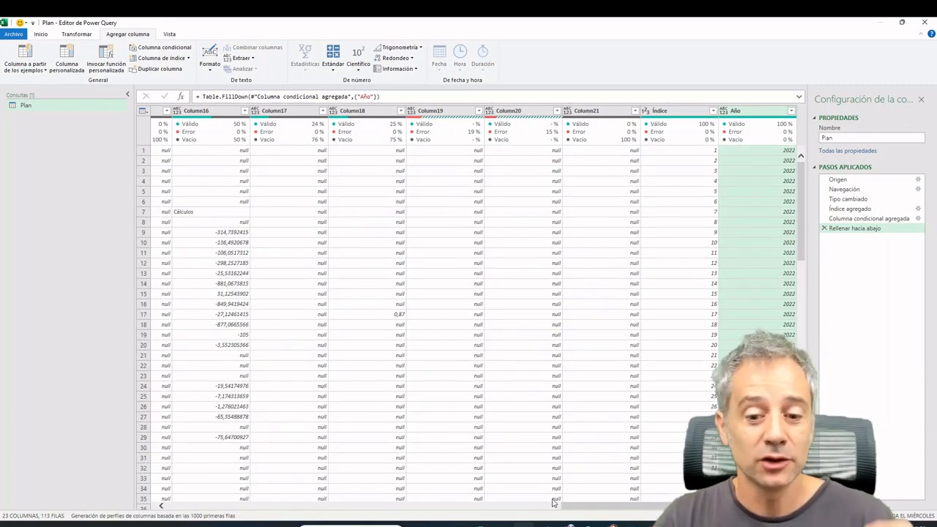
- Examine the "month by month" block headings in Column2 for the EUROS and UNITS sections
drag(614, 506, 264, 503)
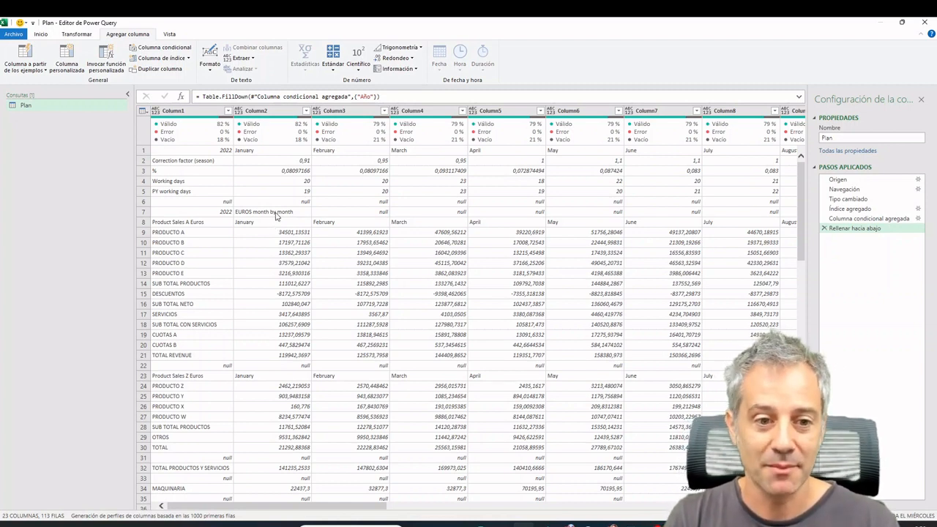
click(275, 213)
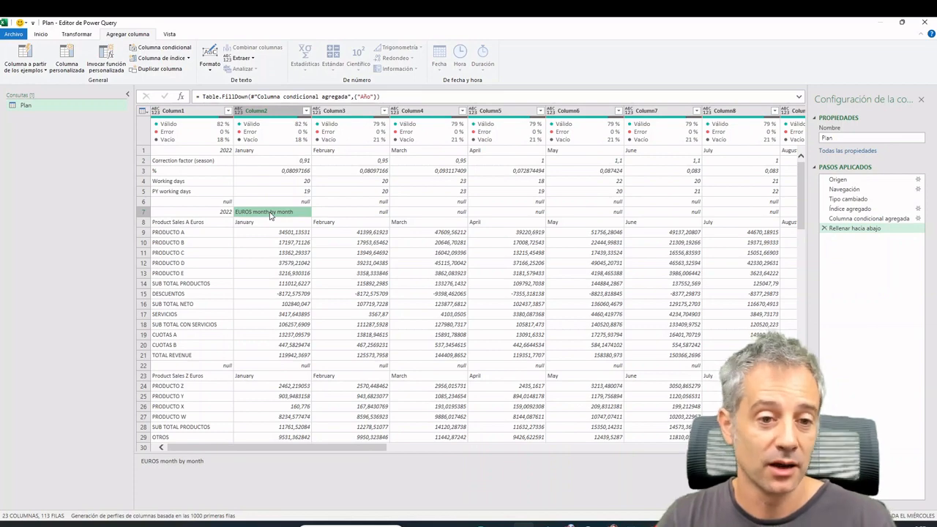
scroll(270, 215, down, 1)
scroll(270, 217, down, 6)
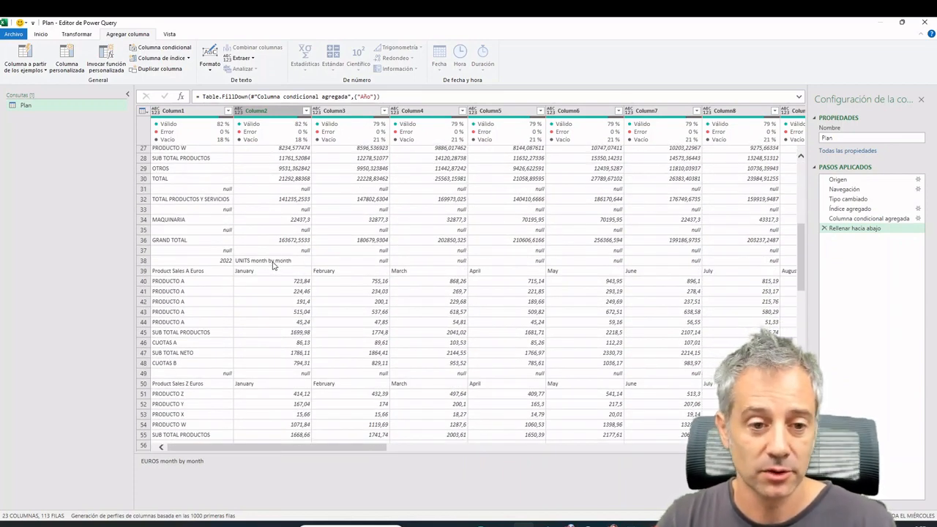
scroll(275, 252, up, 7)
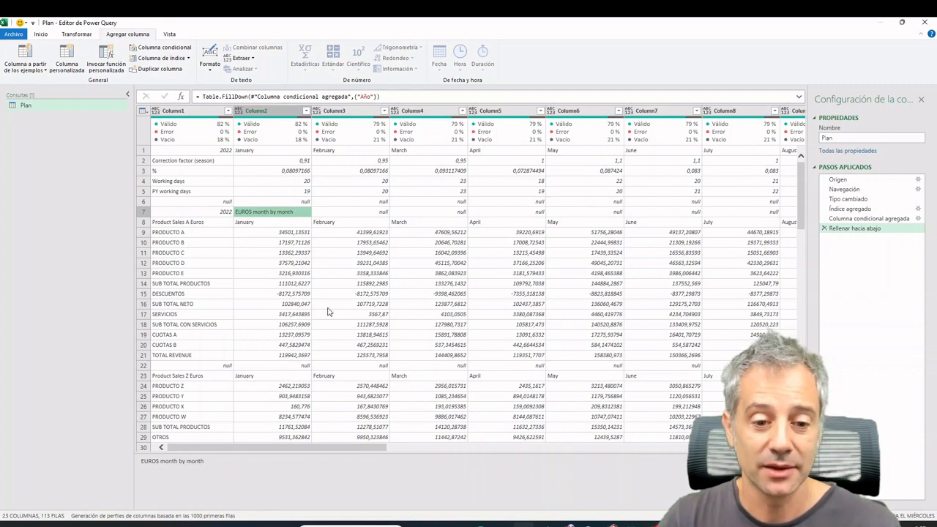
- Start a conditional column named Magnitug with the condition that Column2 is equal to "month by month"
drag(379, 447, 732, 447)
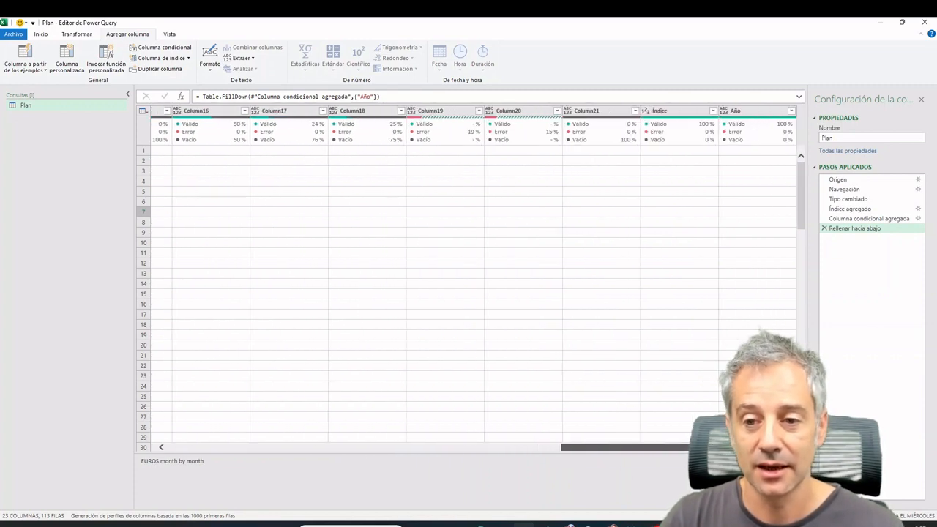
click(161, 47)
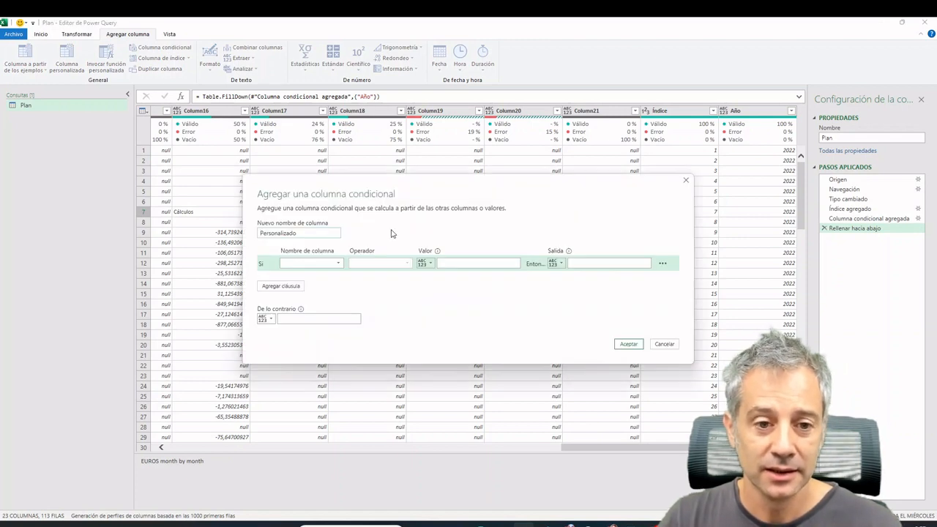
drag(327, 232, 242, 233)
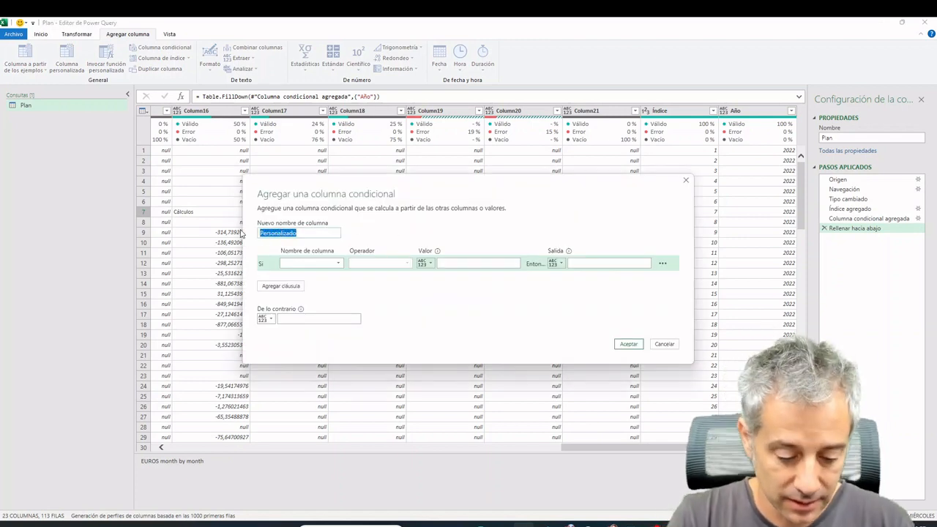
text(E)
text(Magnitug)
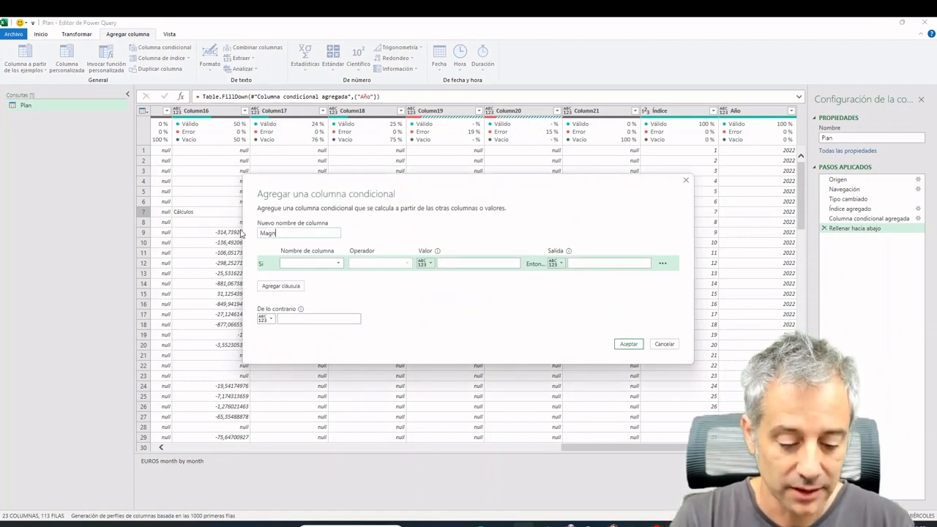
click(338, 264)
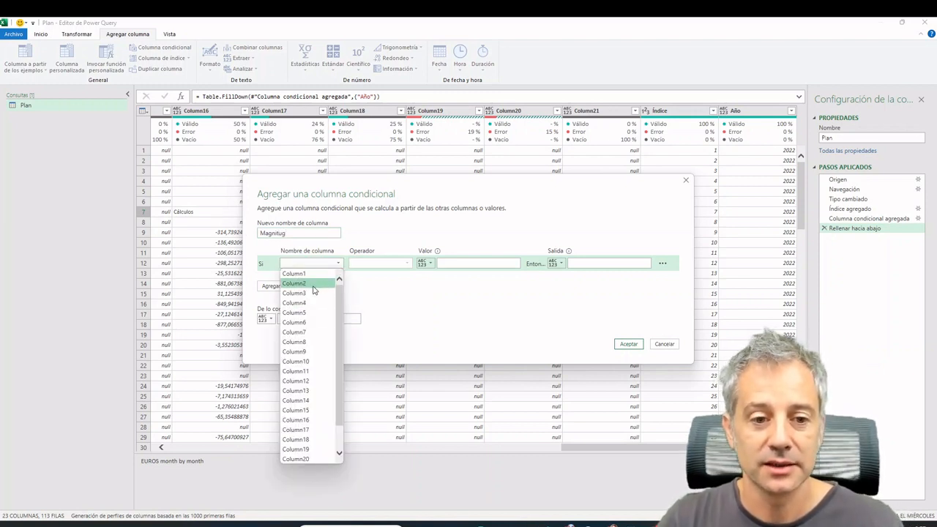
click(312, 284)
click(455, 263)
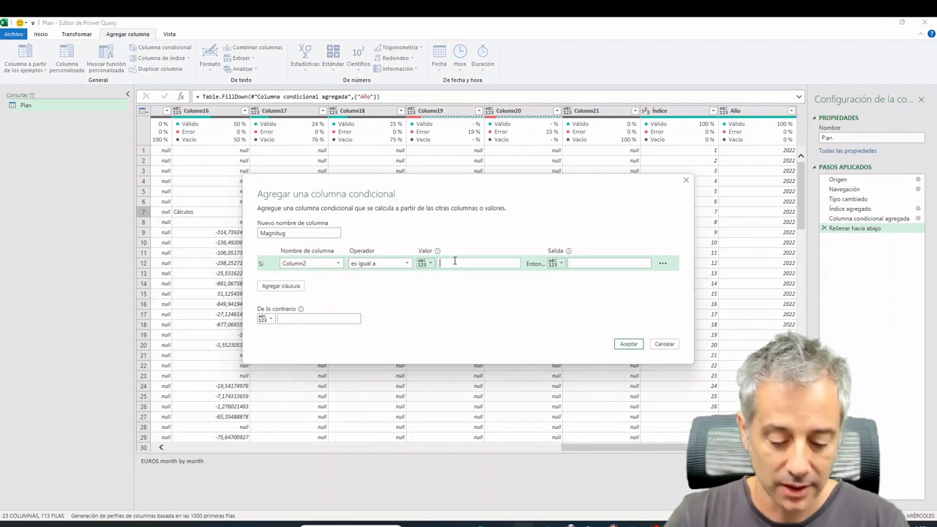
text(month)
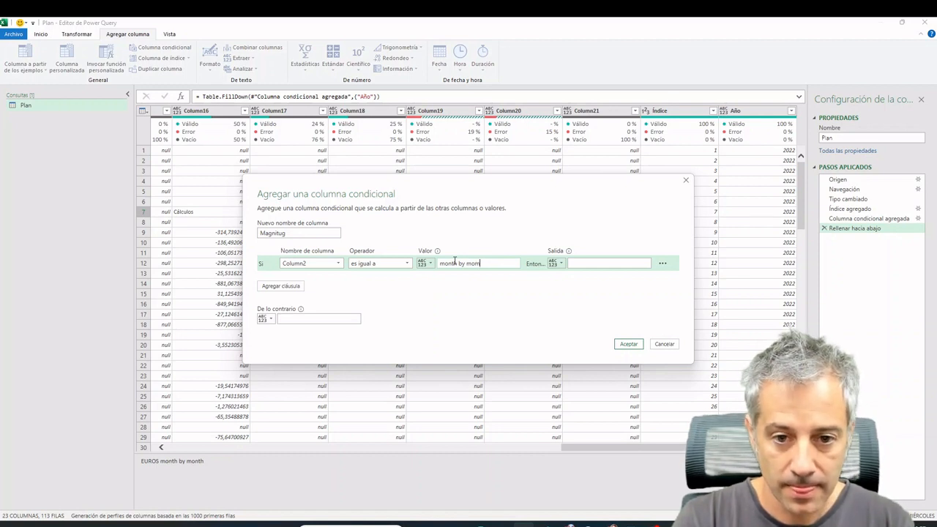
text(by month)
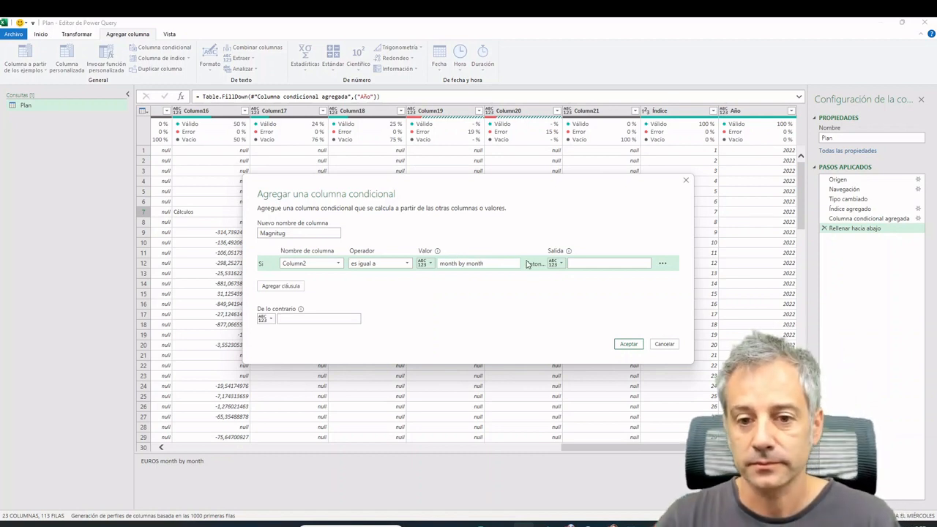
- Have the Magnitug condition return the value of Column2, otherwise null, and create the column
click(559, 263)
click(573, 286)
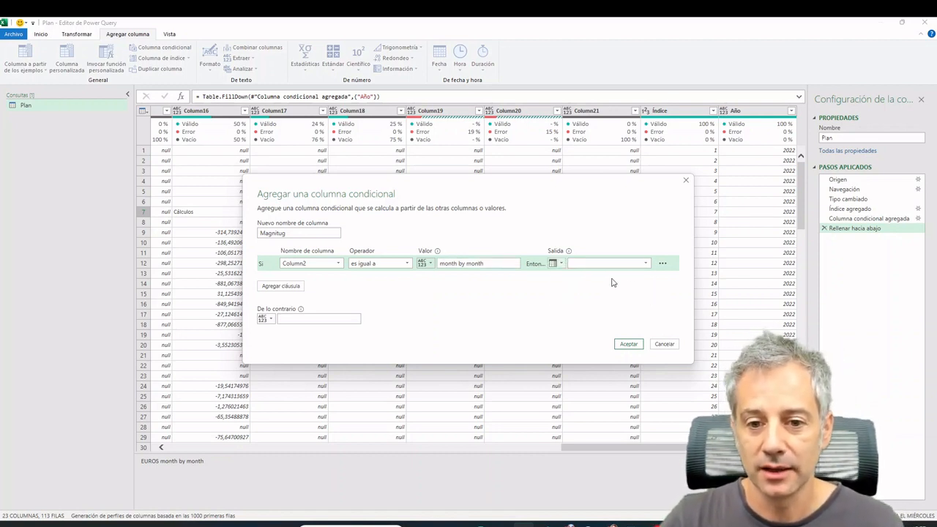
click(646, 263)
click(614, 284)
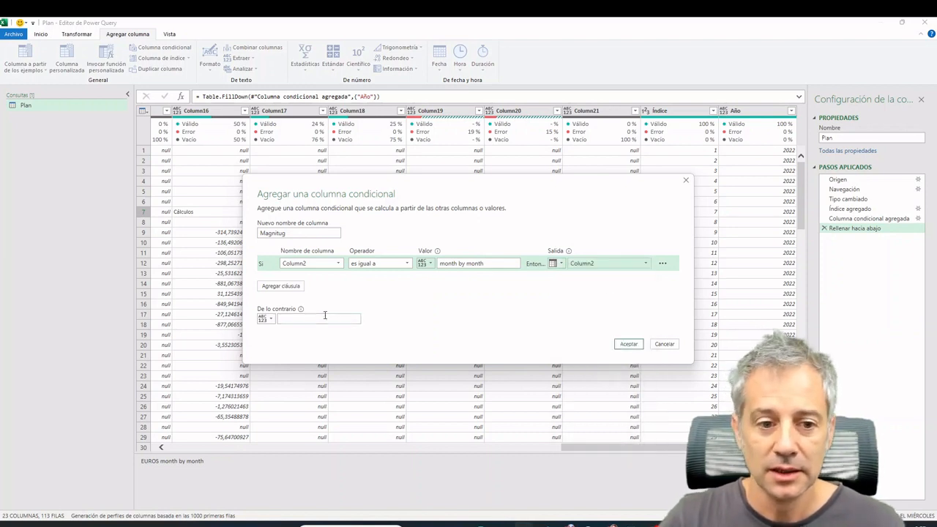
click(306, 318)
text(null)
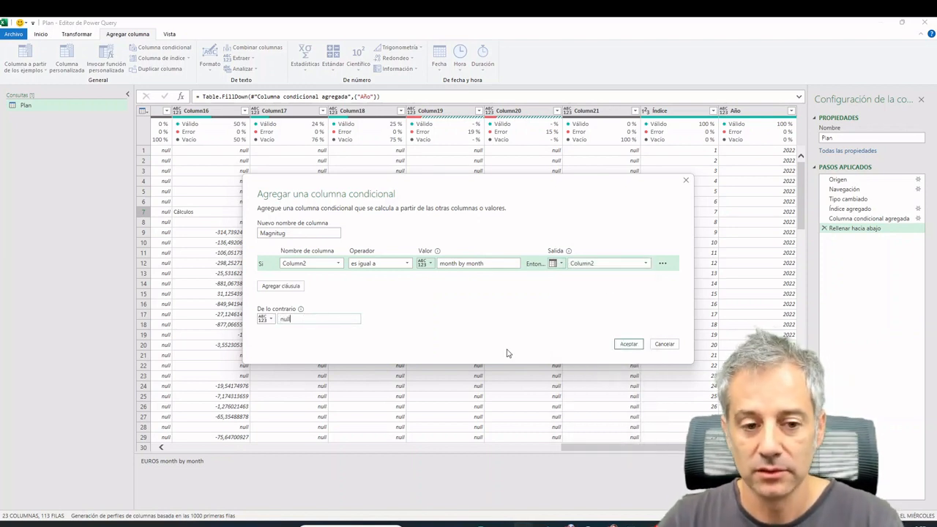
click(628, 343)
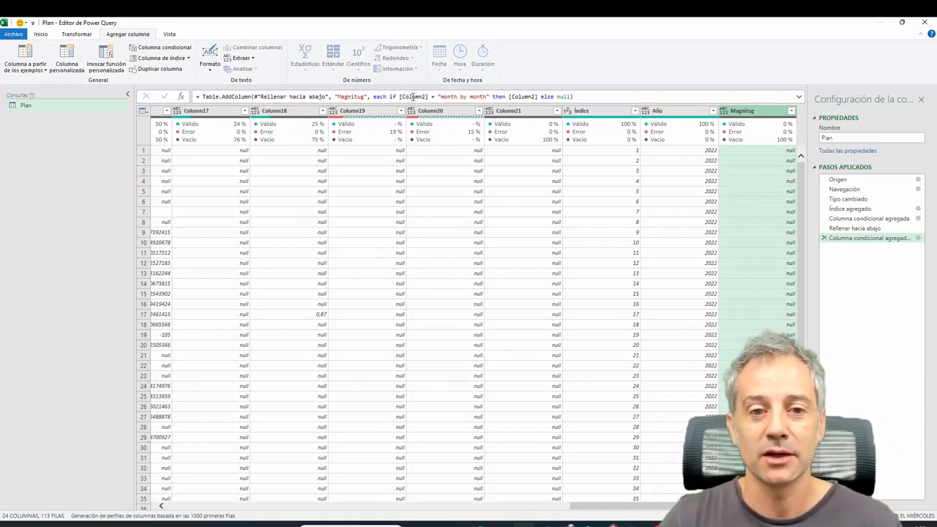
- Change the Magnitug formula's condition to Text.Contains([Column2], "month by month") and apply it
click(431, 97)
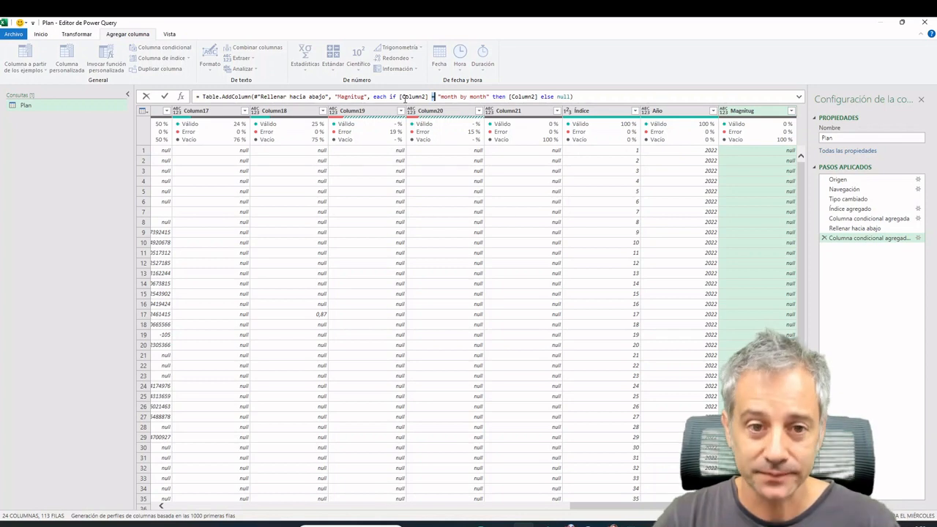
click(399, 97)
text(Text.C)
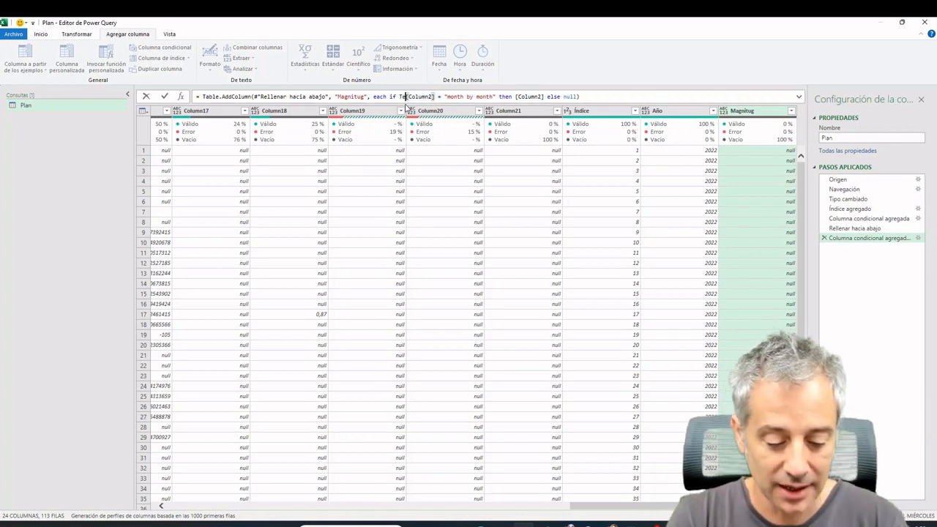
text(ontains)
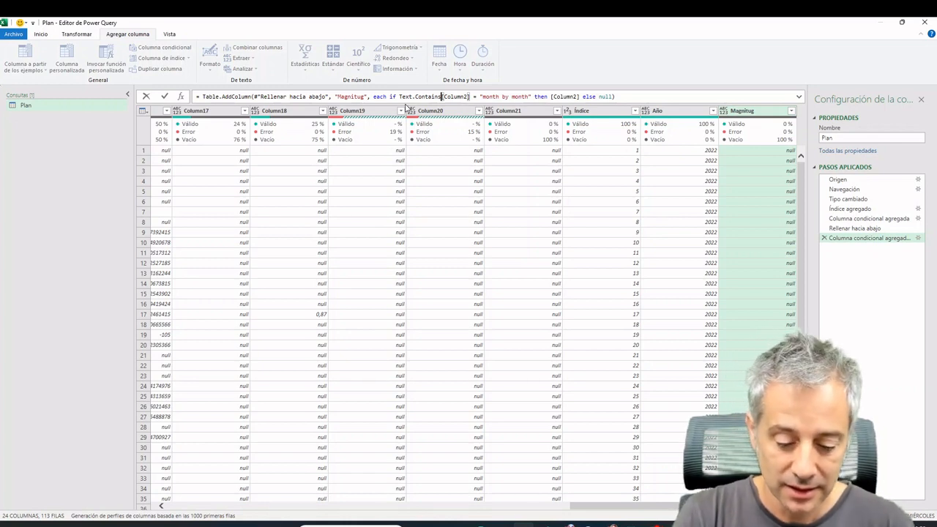
text(()
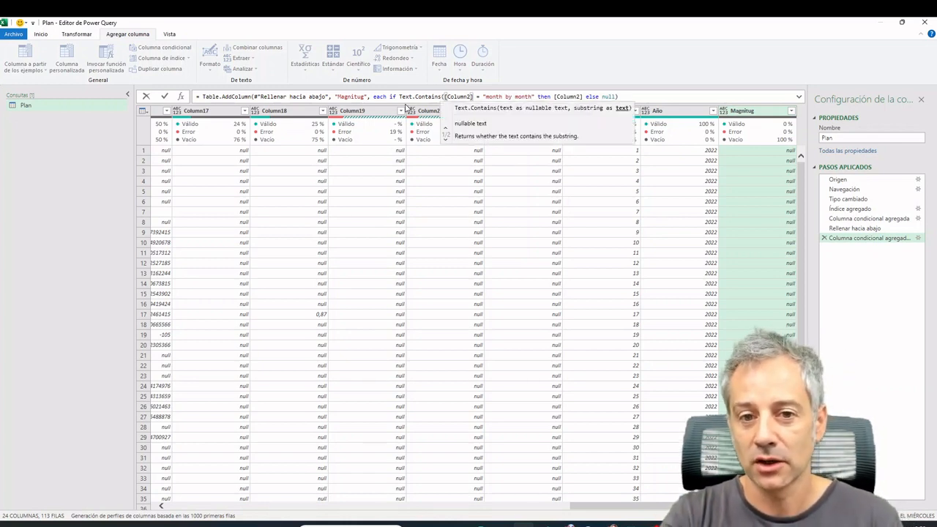
click(473, 97)
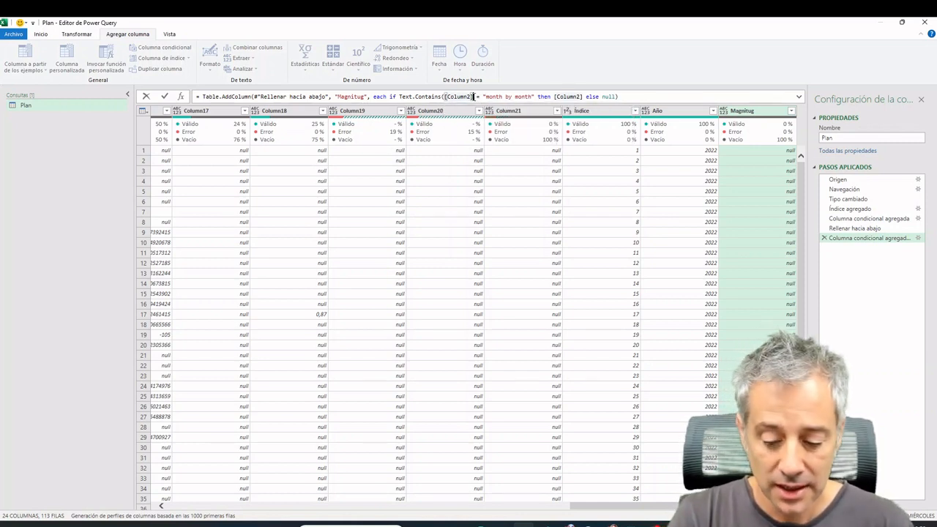
text(,)
key(End)
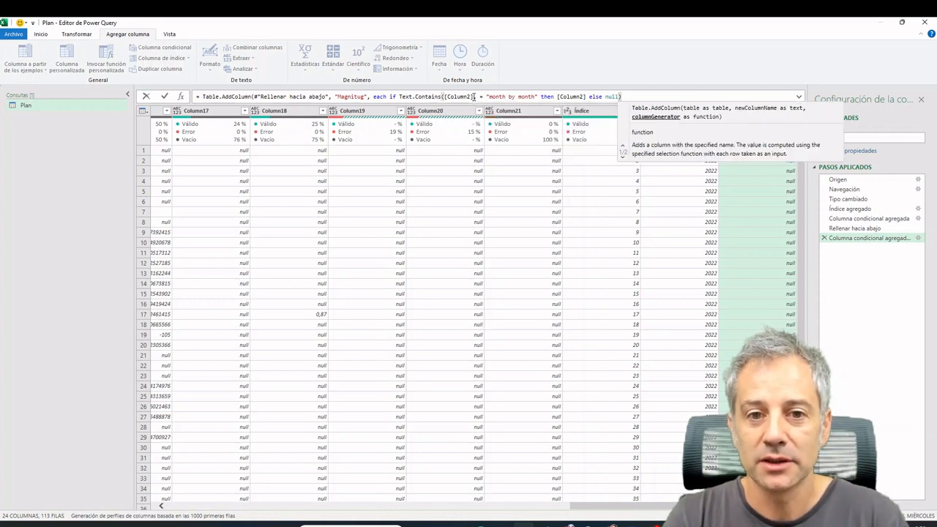
click(484, 96)
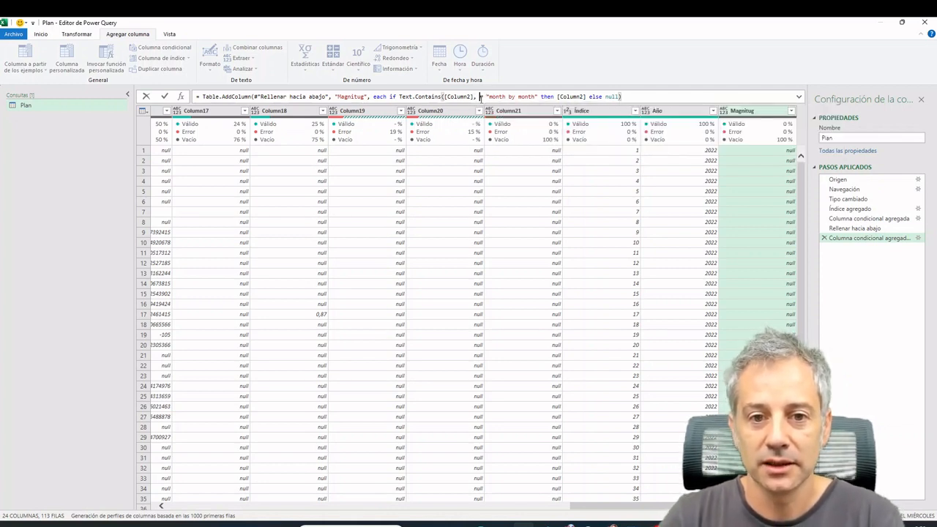
click(534, 96)
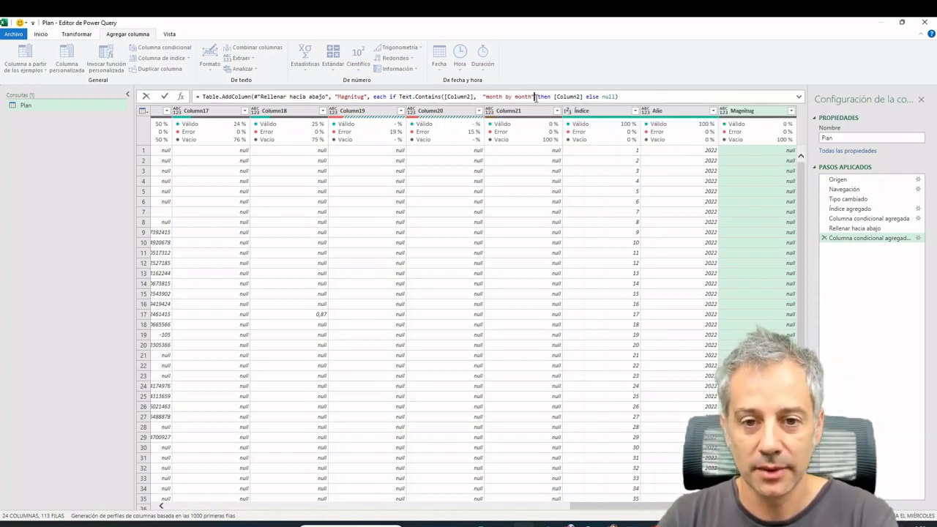
text())
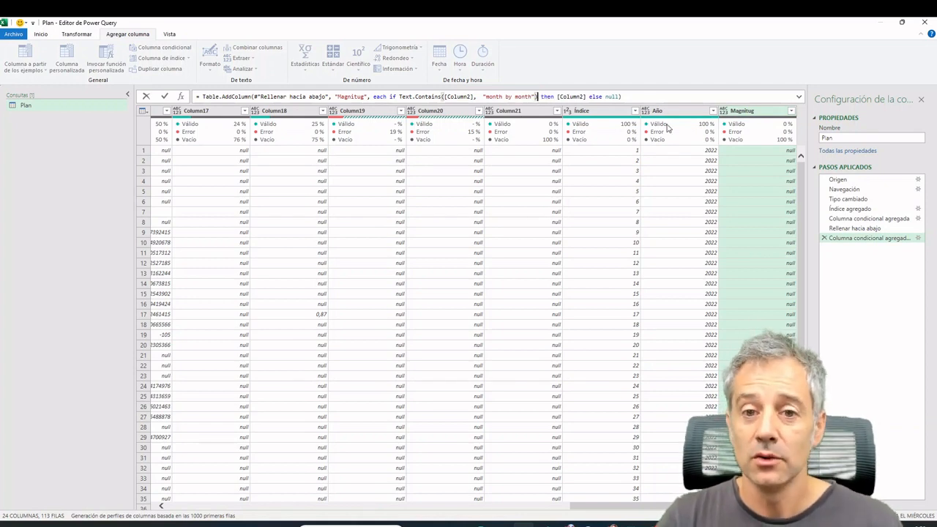
click(164, 98)
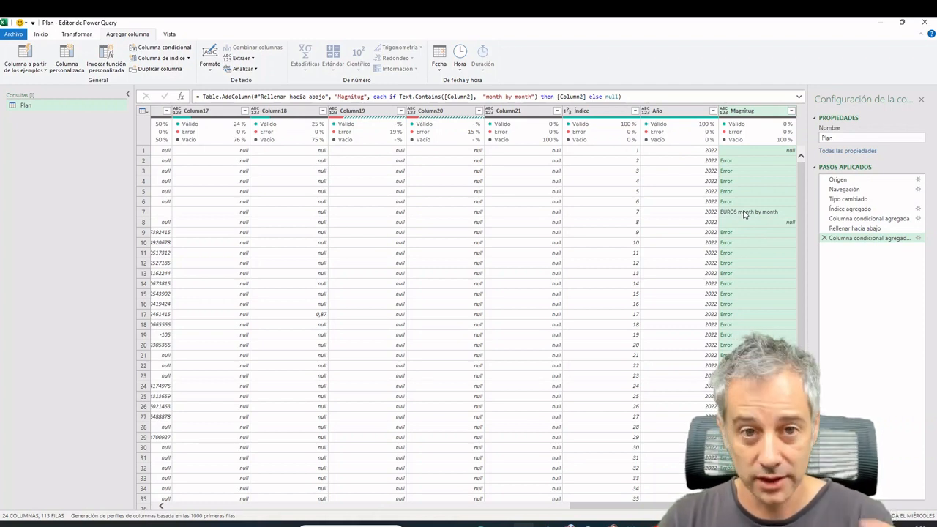
- Check the Magnitug results against Column2, and replace the errors in the Magnitug column with null
scroll(743, 214, down, 10)
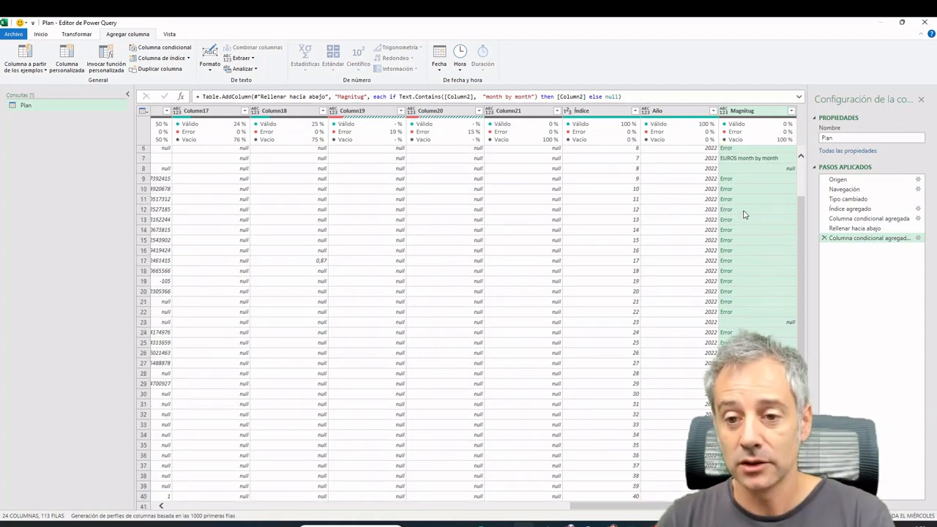
scroll(743, 214, up, 10)
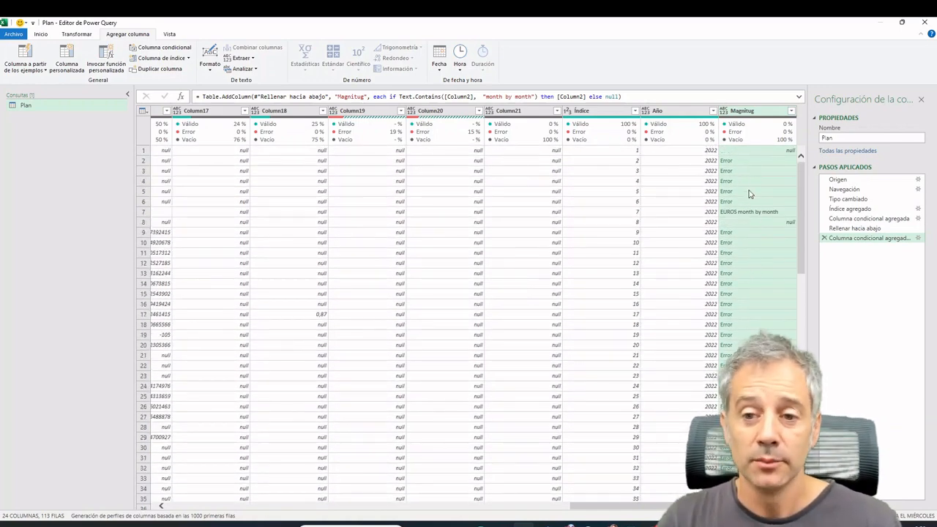
drag(667, 506, 273, 259)
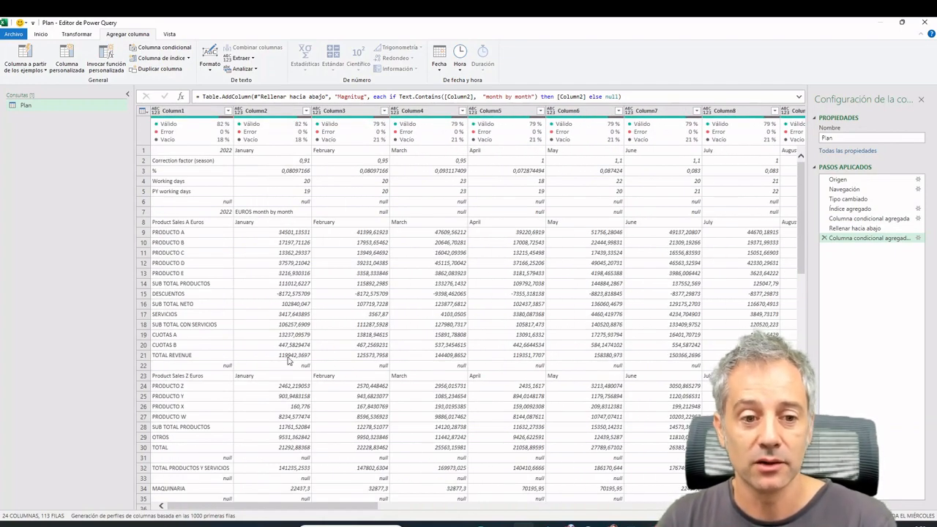
drag(358, 505, 658, 505)
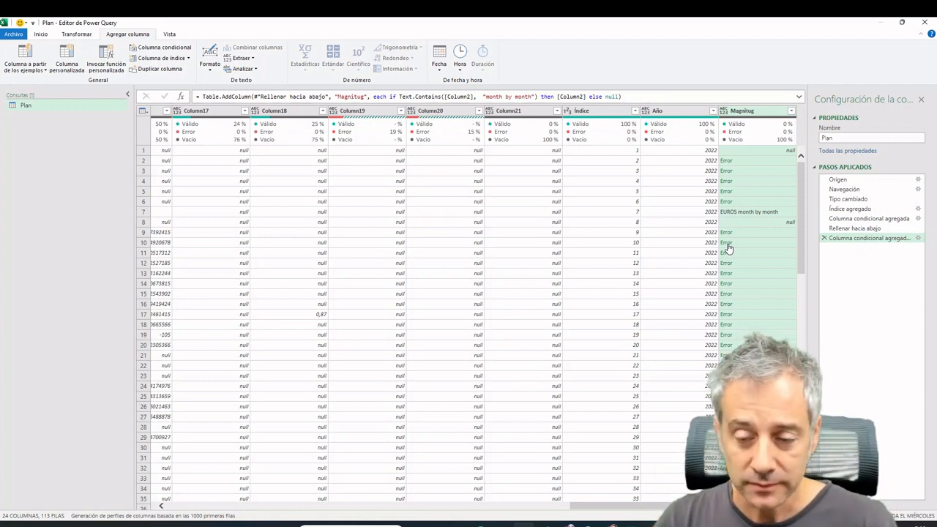
right_click(728, 247)
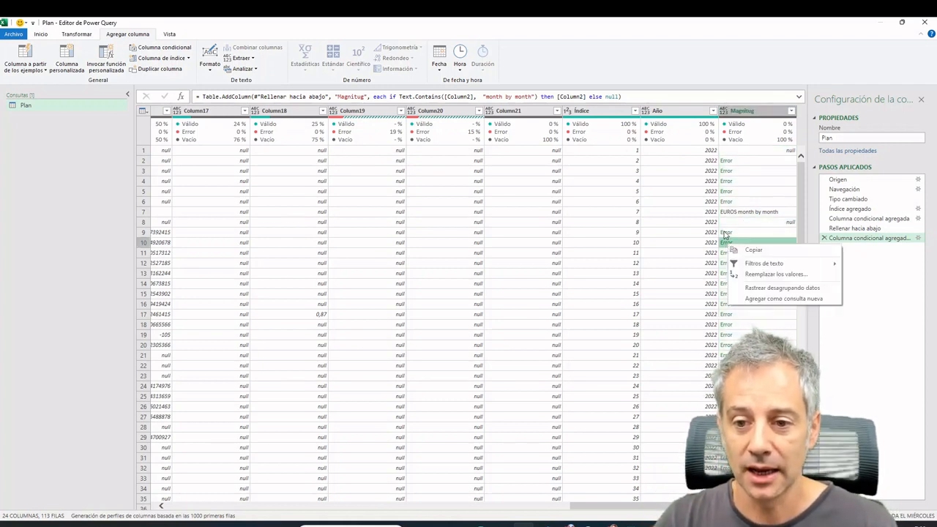
click(737, 114)
click(737, 114)
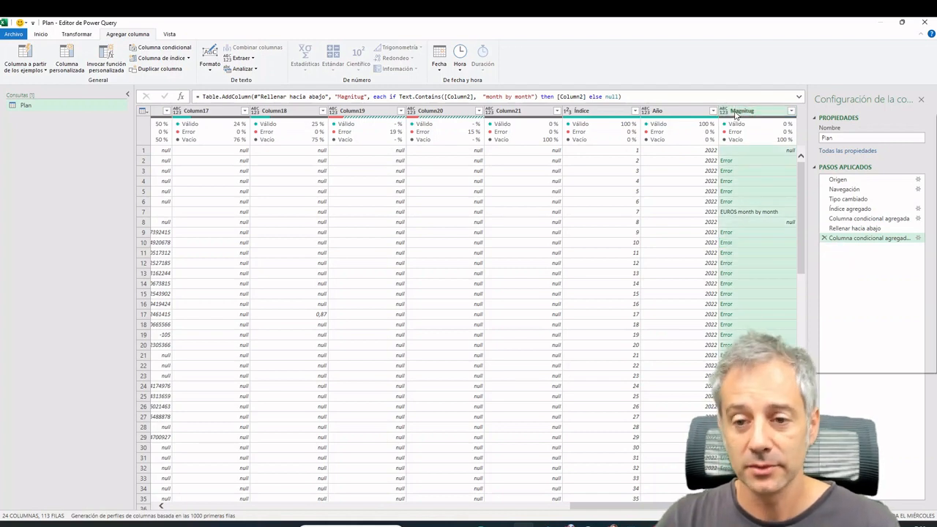
right_click(735, 114)
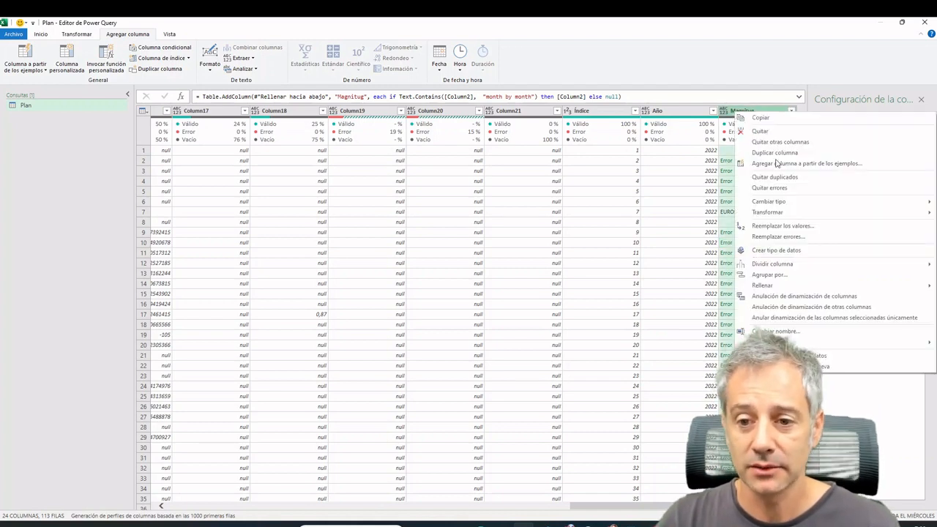
click(786, 242)
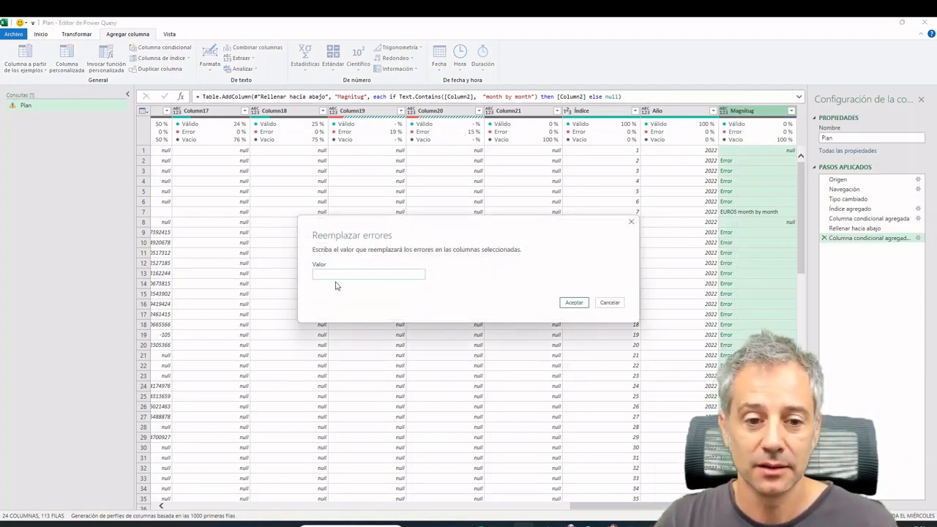
text(0)
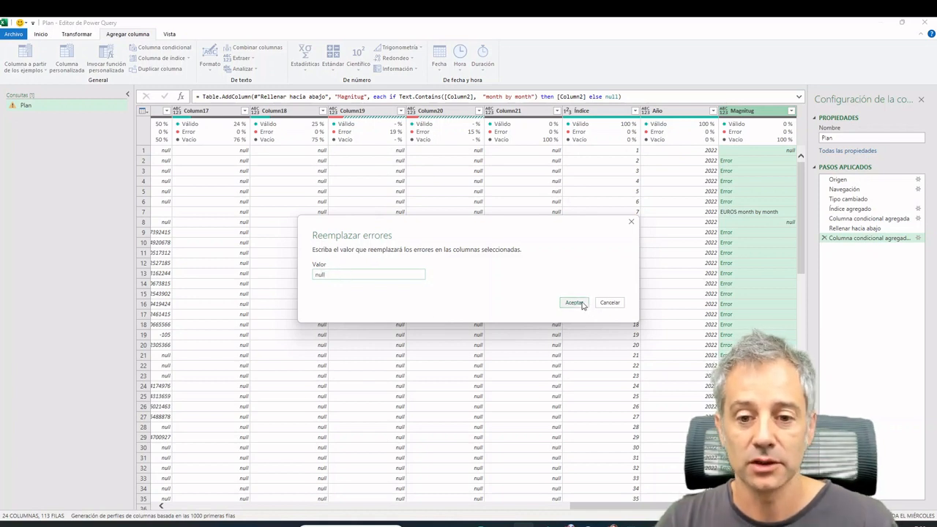
click(573, 302)
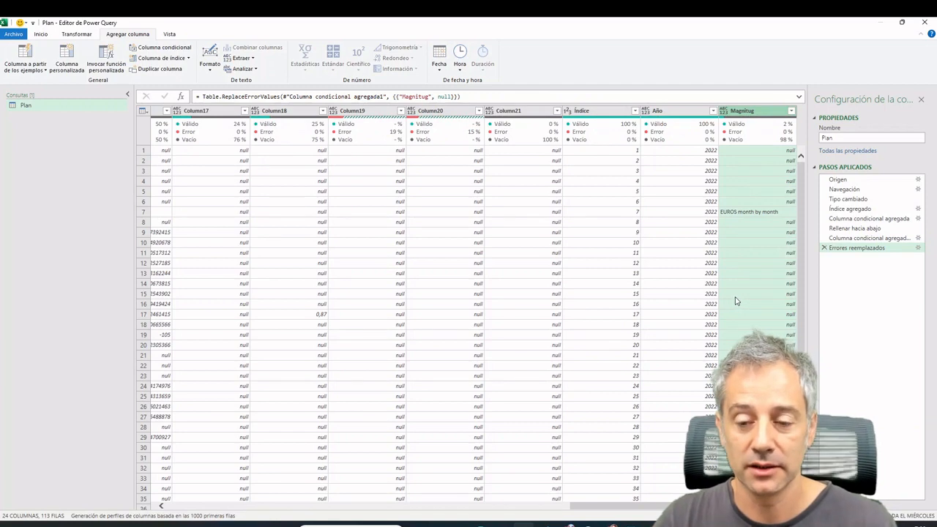
- Fill the Magnitug column down and check the filled values through the rows
right_click(743, 113)
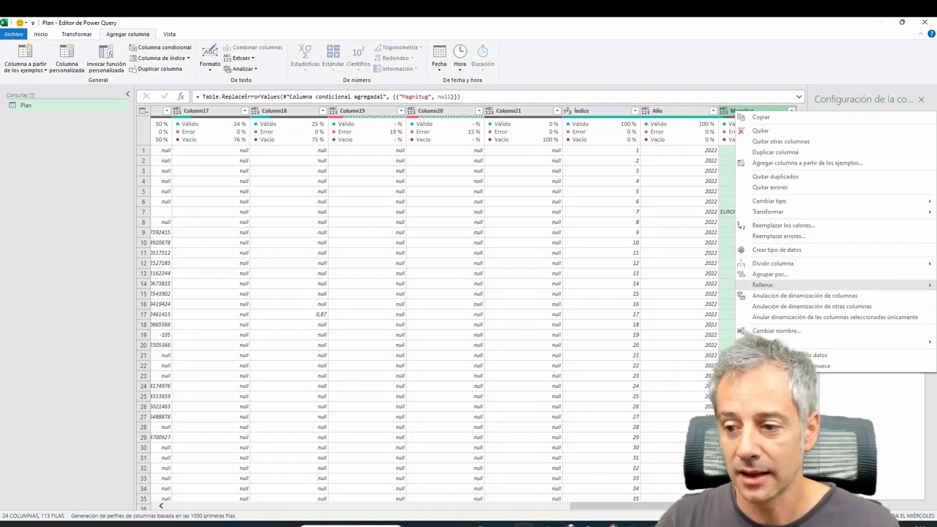
click(700, 285)
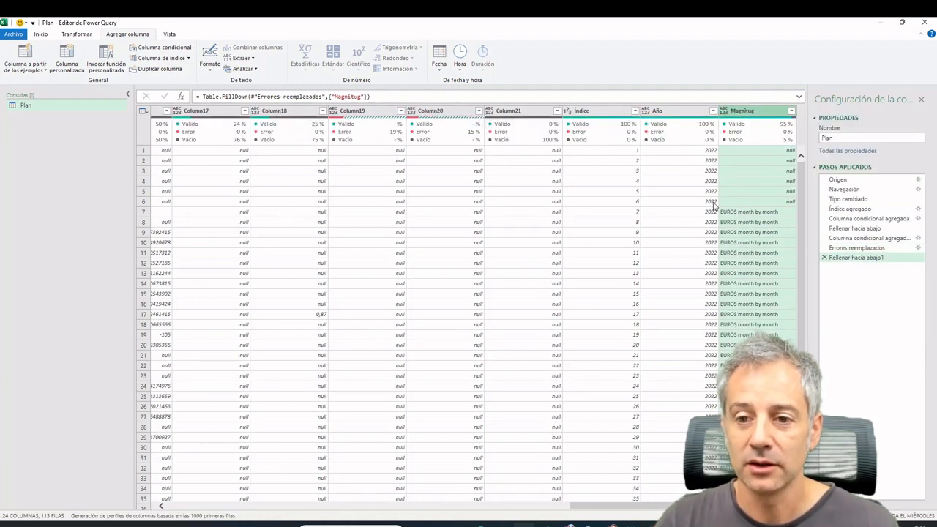
scroll(736, 289, down, 5)
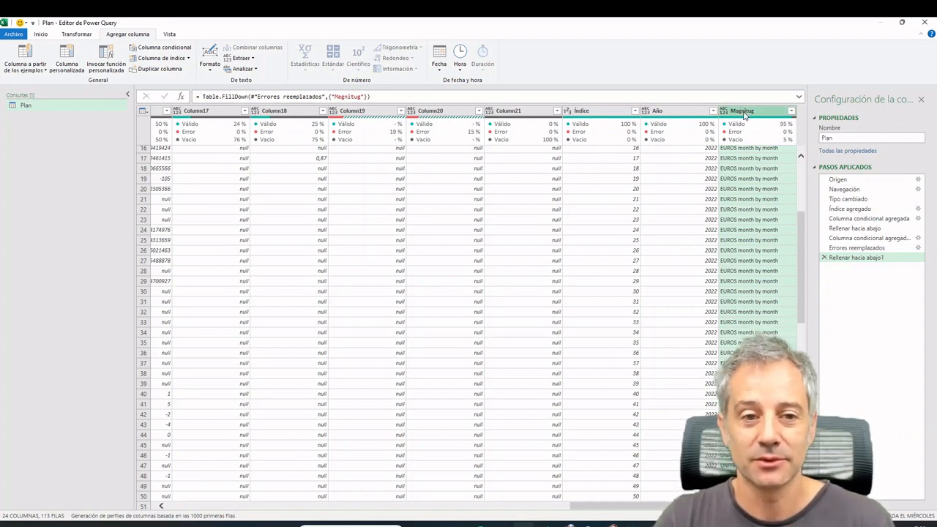
- Add a column that extracts the first 5 characters of the Magnitug column
click(251, 61)
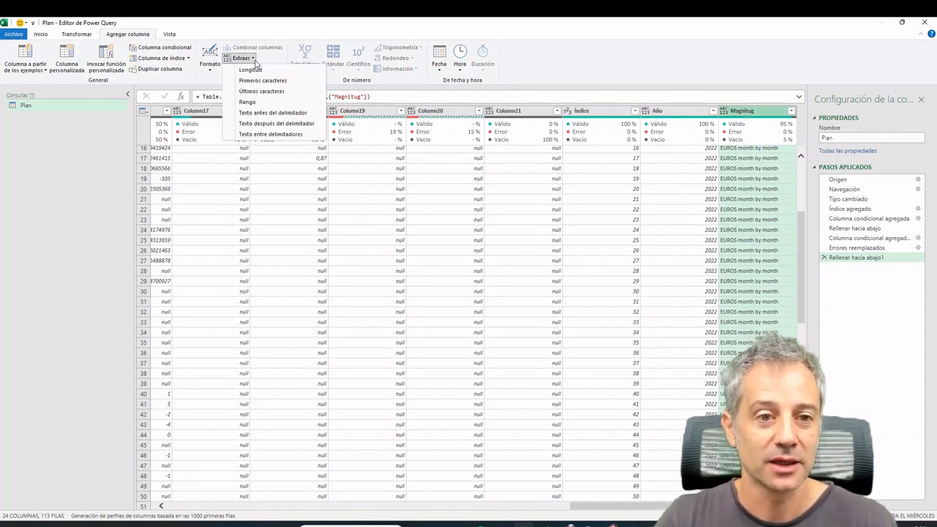
click(295, 85)
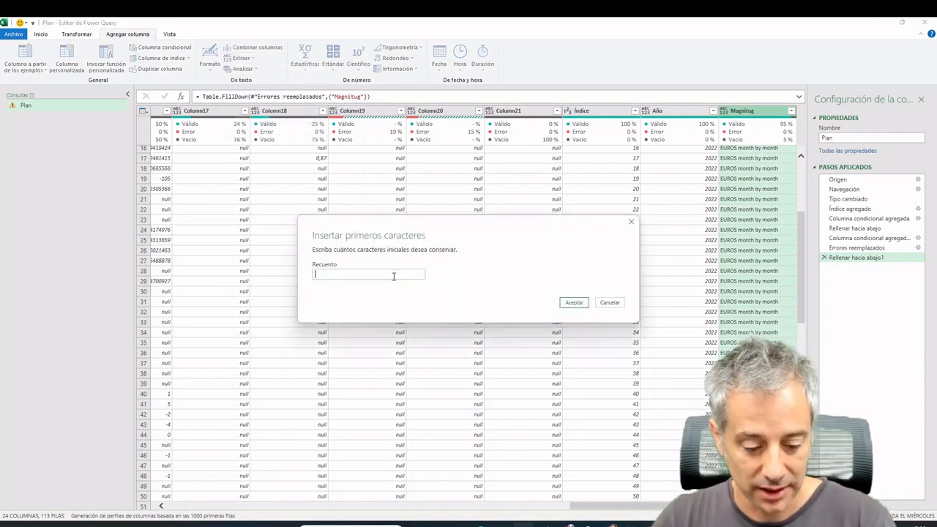
click(572, 303)
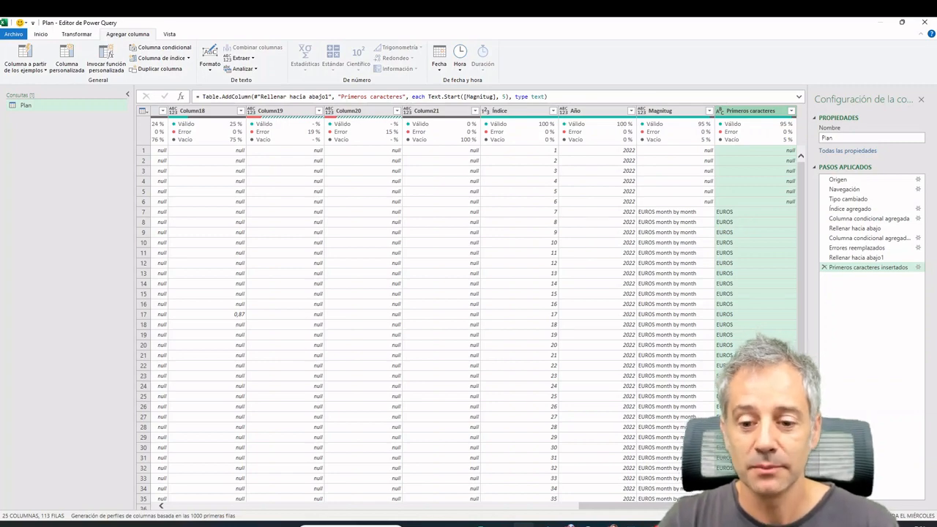
- Remove the top 7 rows of the table so it starts at the "Product Sales A Euros" row
drag(630, 506, 131, 491)
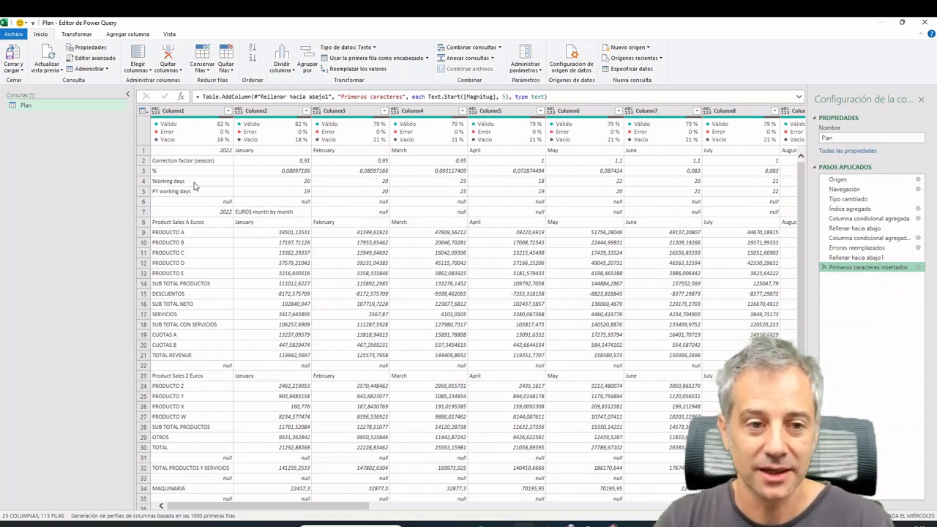
click(226, 66)
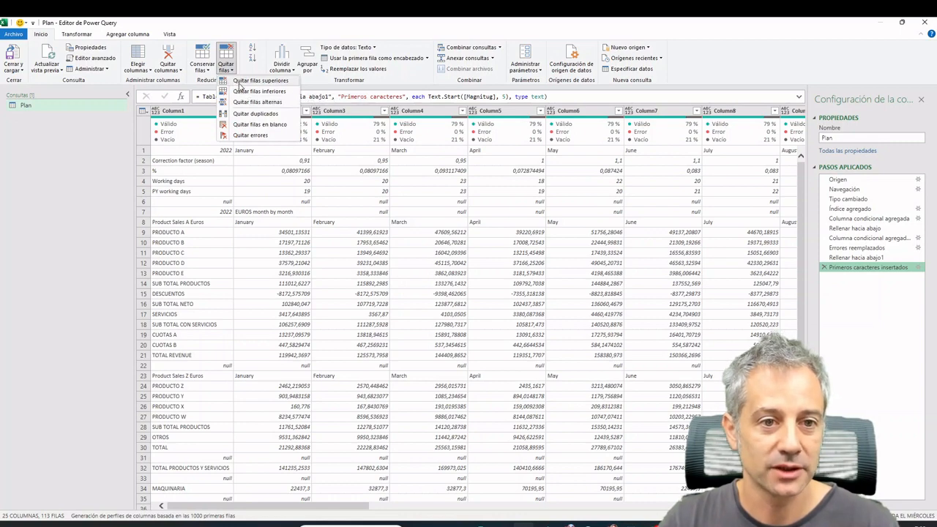
click(239, 82)
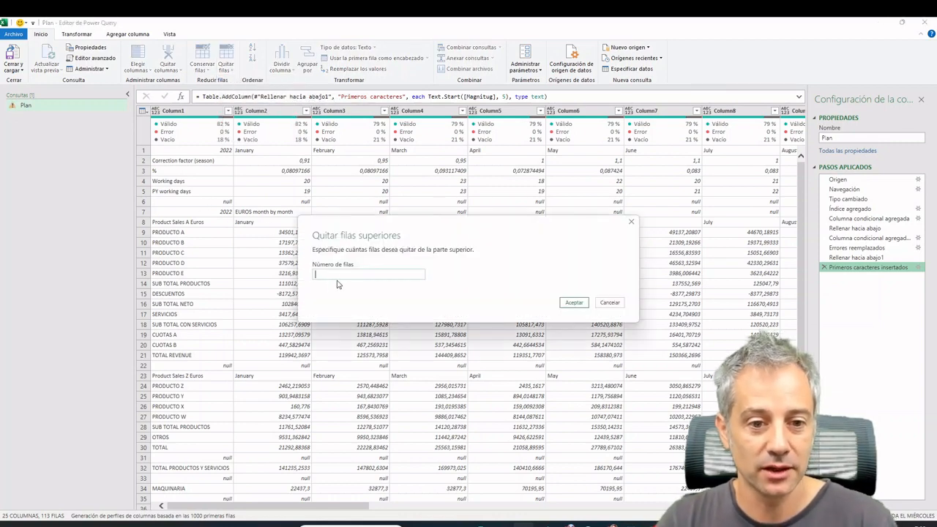
click(336, 273)
text(7)
click(574, 302)
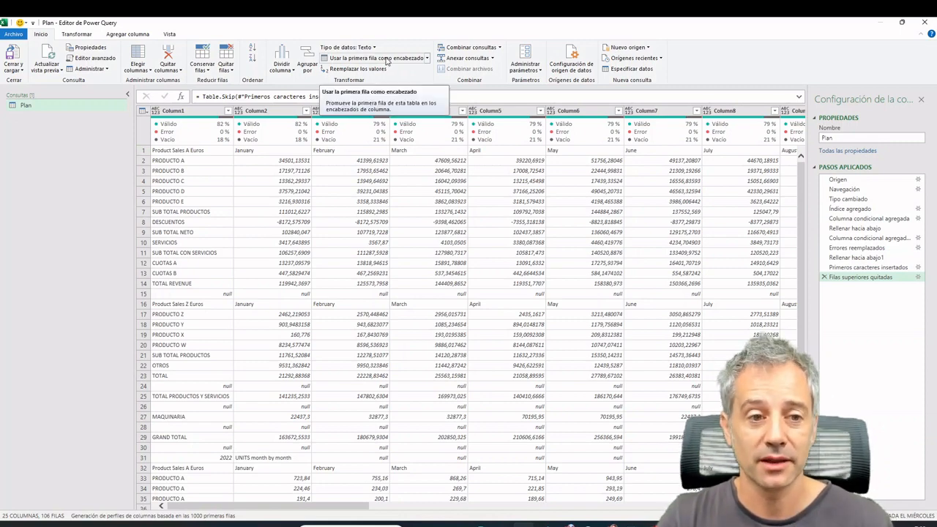
- Promote the first row to column headers and check the headers of the added columns
click(386, 60)
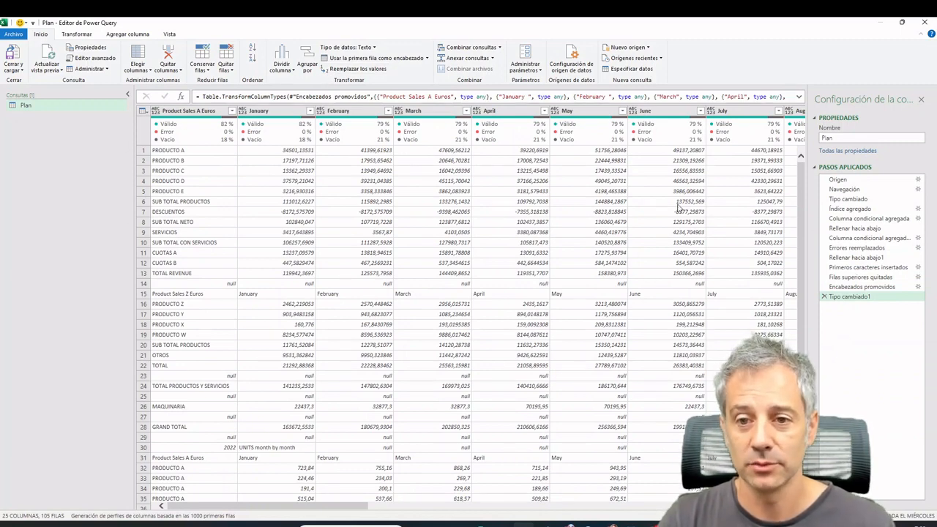
drag(357, 512, 768, 511)
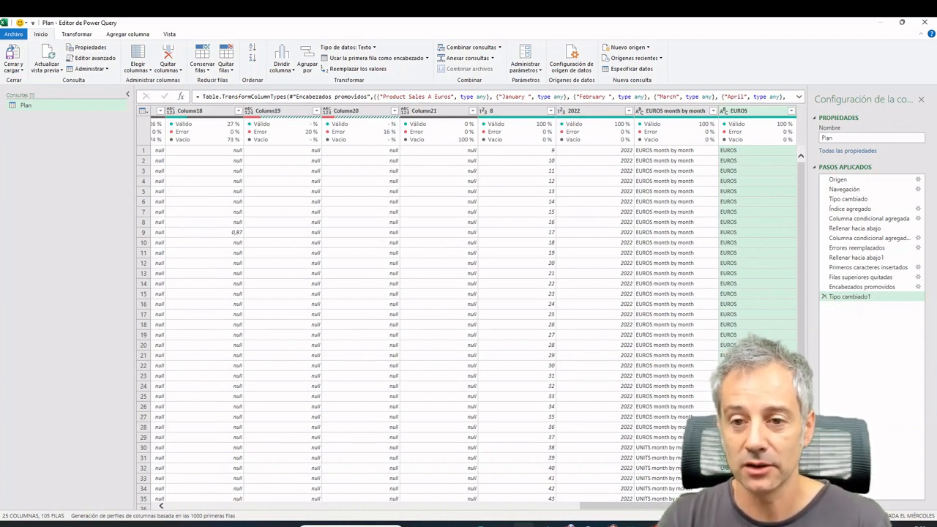
- Rename the "Product Sales A Euros" column as epigrafes
drag(728, 505, 266, 510)
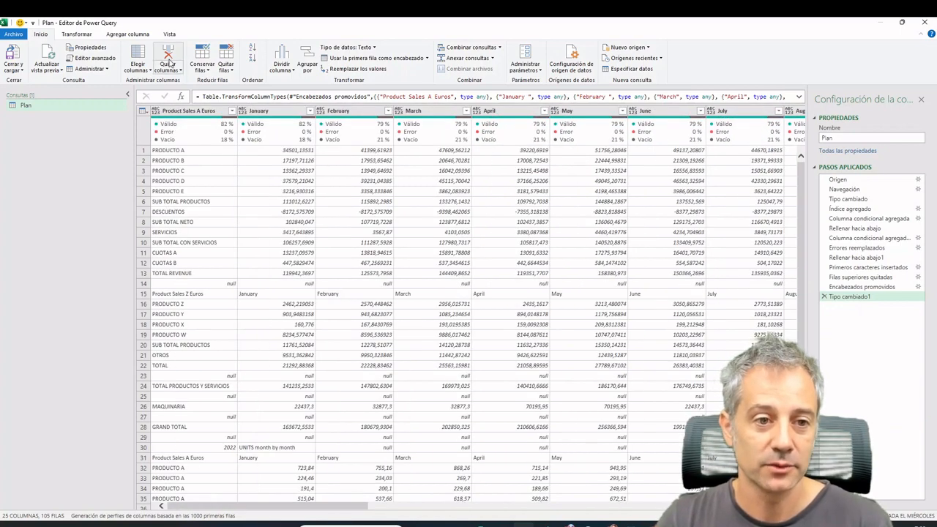
double_click(205, 110)
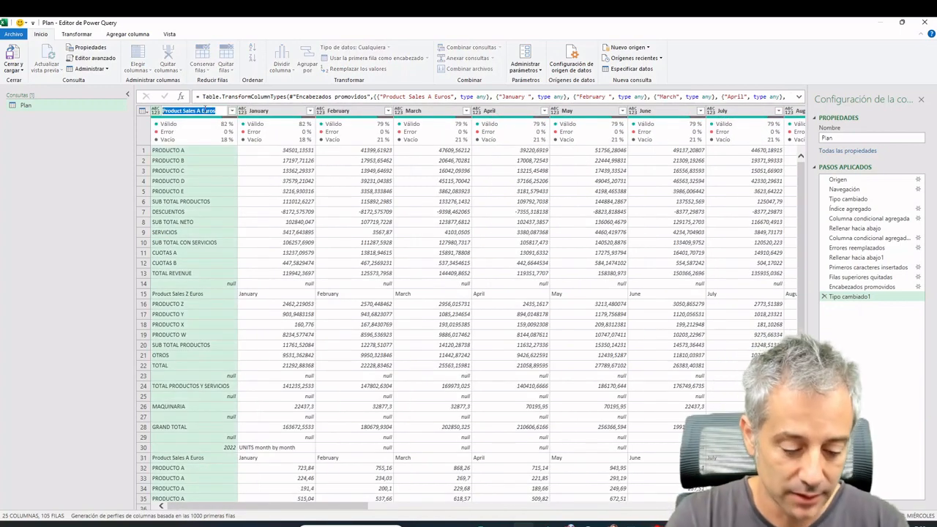
text(epigrafes)
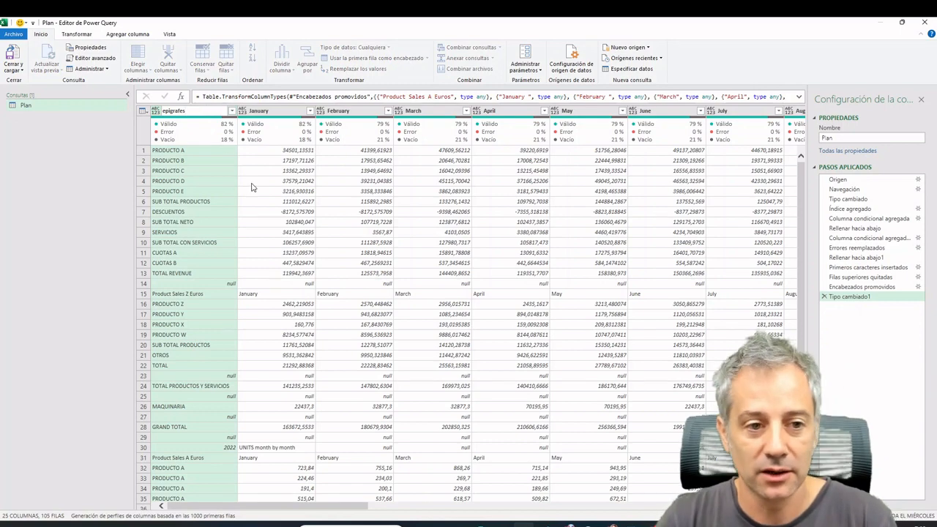
key(Return)
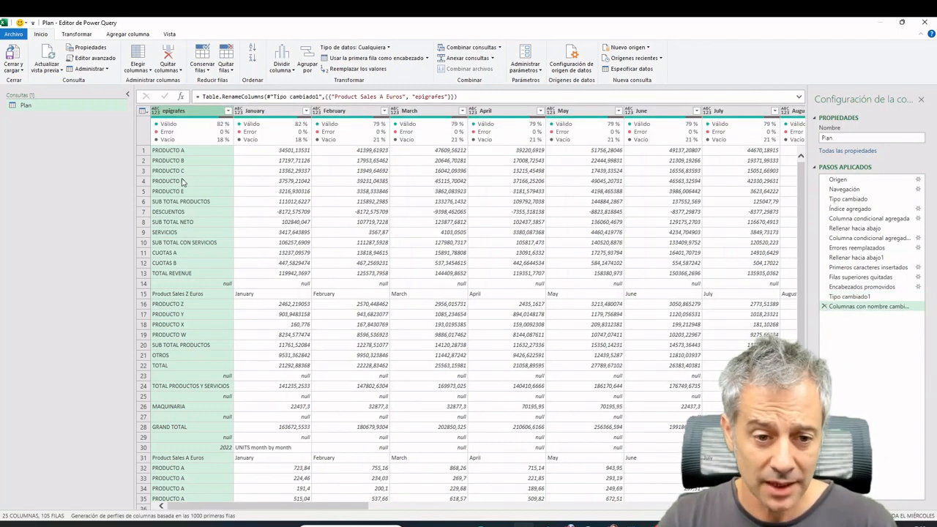
- Remove all columns from Total through the index column headed 8, including Column15 to Column21
drag(350, 506, 575, 526)
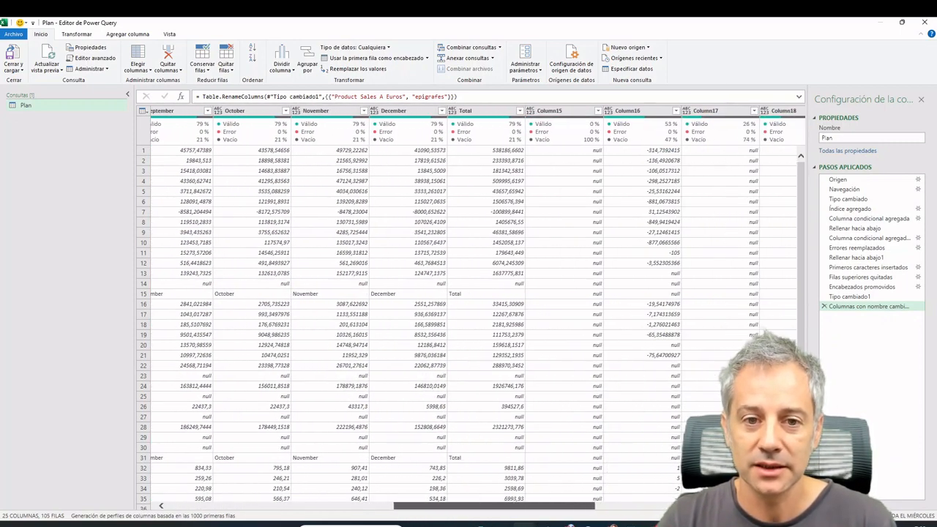
click(474, 115)
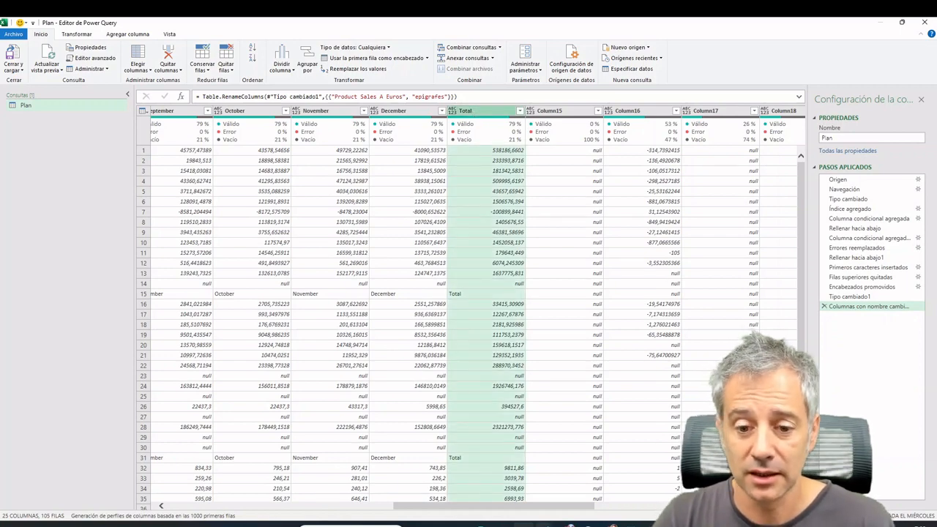
drag(560, 505, 738, 505)
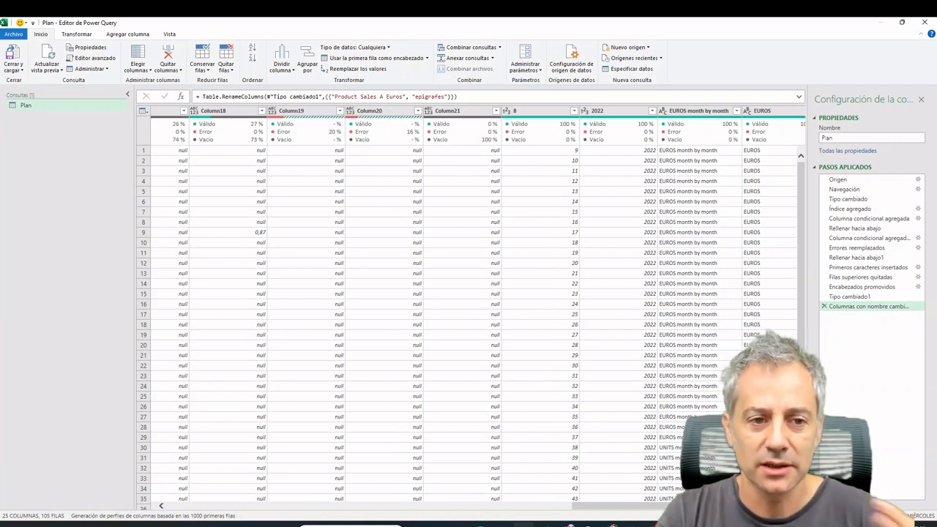
shift+click(546, 117)
right_click(545, 117)
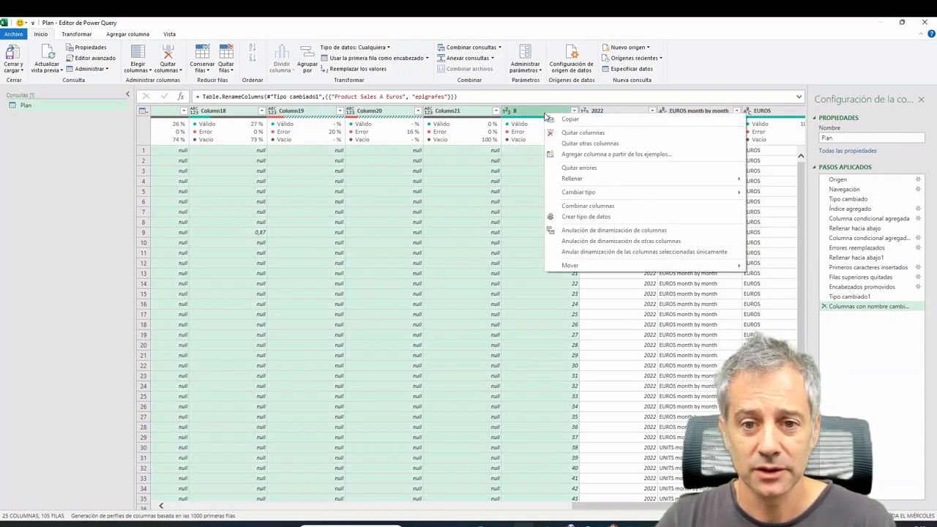
click(564, 134)
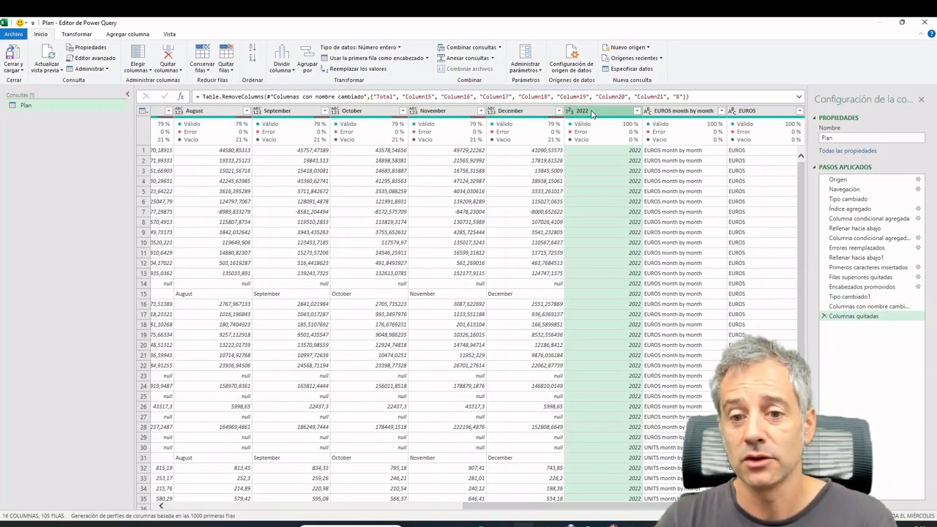
- Rename the 2022 column as AÑO
double_click(592, 111)
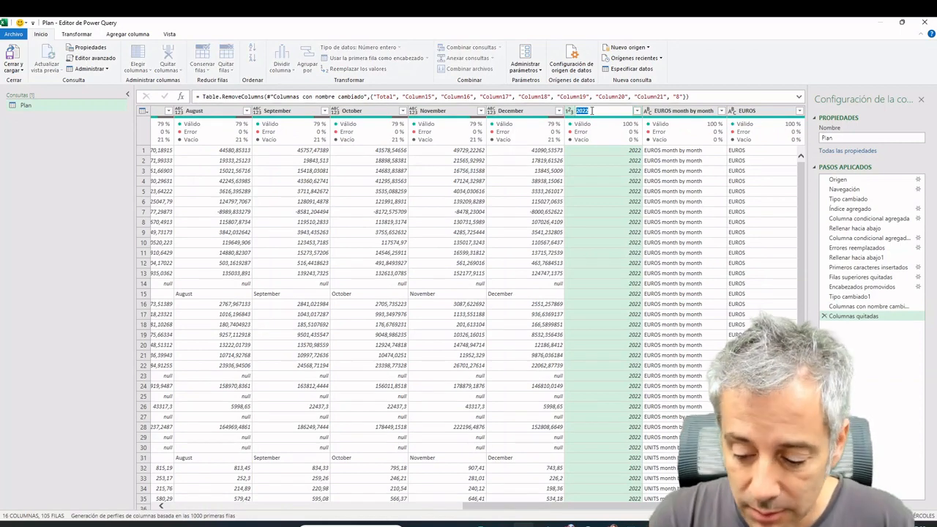
text(Año)
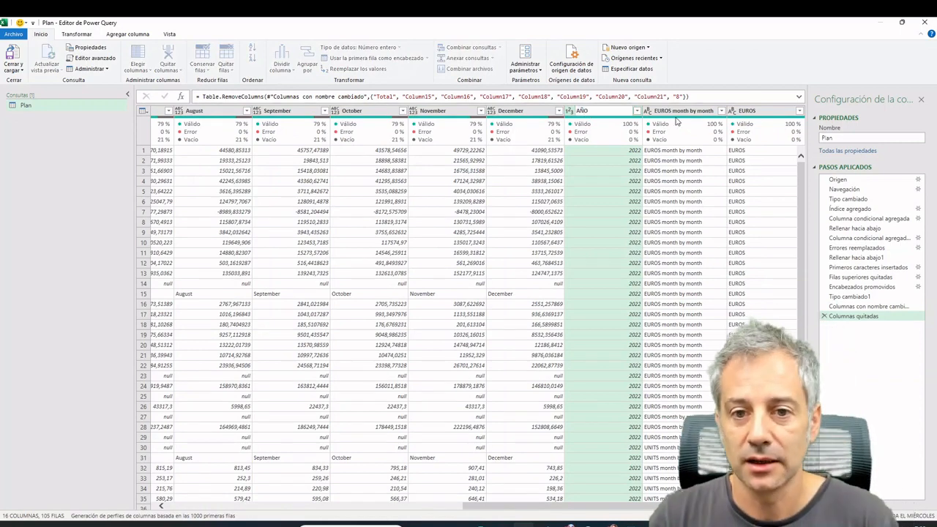
key(Return)
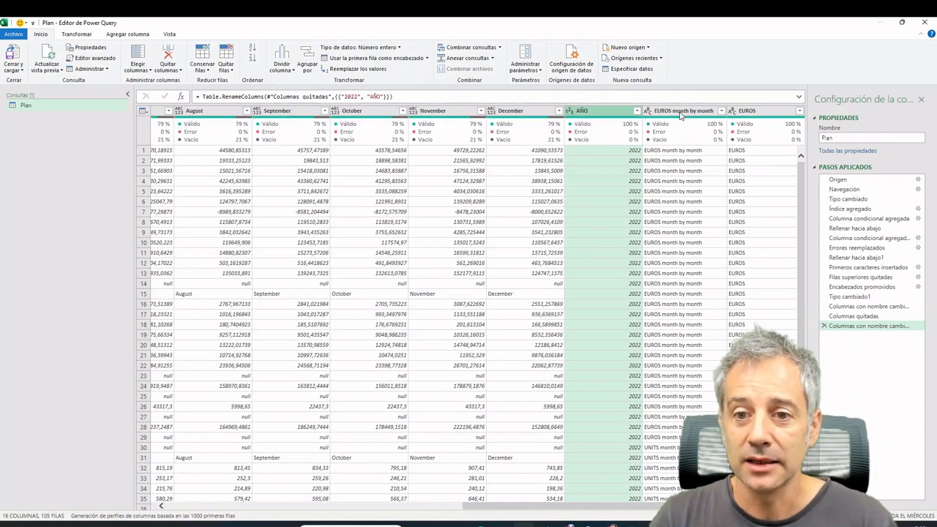
- Remove the "EUROS month by month" column from the Plan query
click(680, 114)
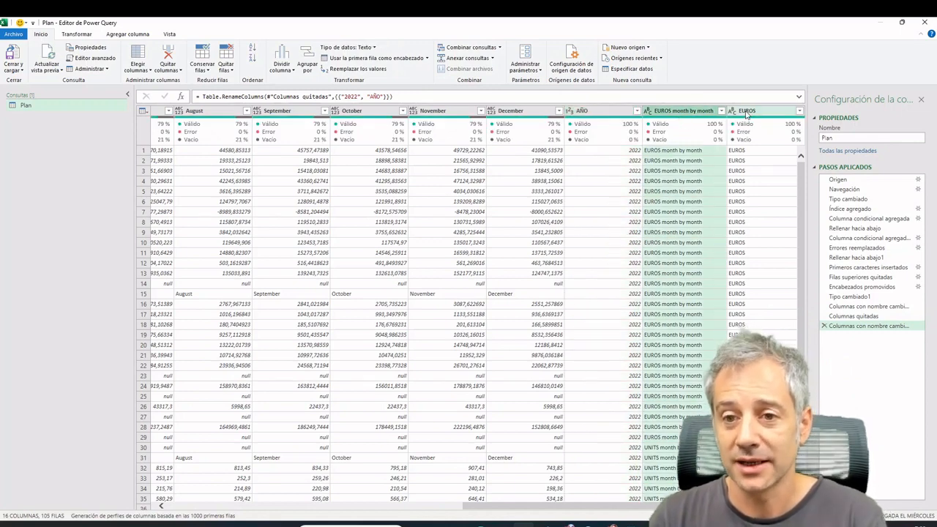
right_click(672, 113)
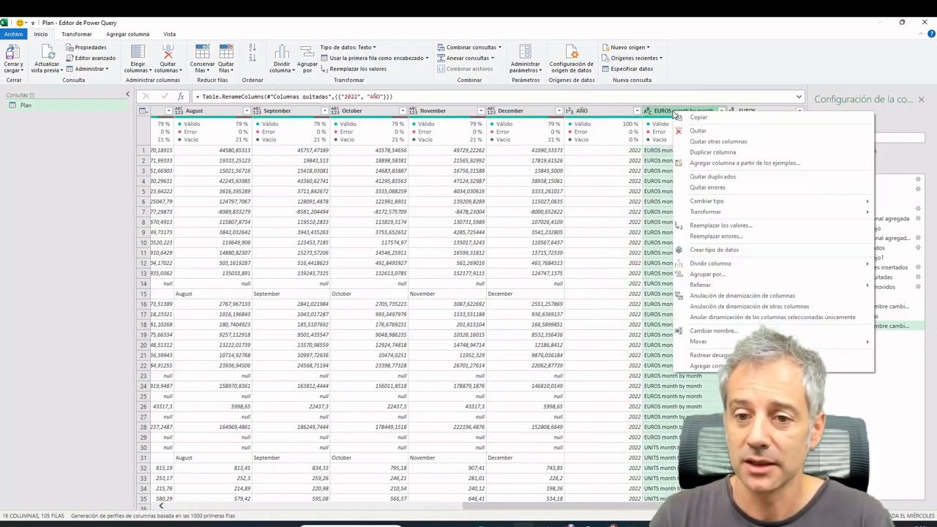
click(695, 130)
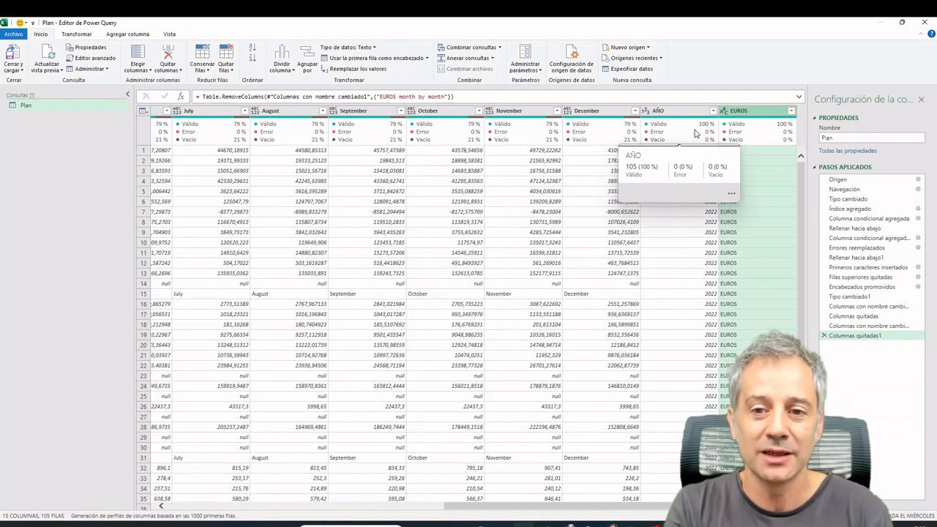
- Rename the EUROS column as MAGNITUD
double_click(746, 111)
text(MAG)
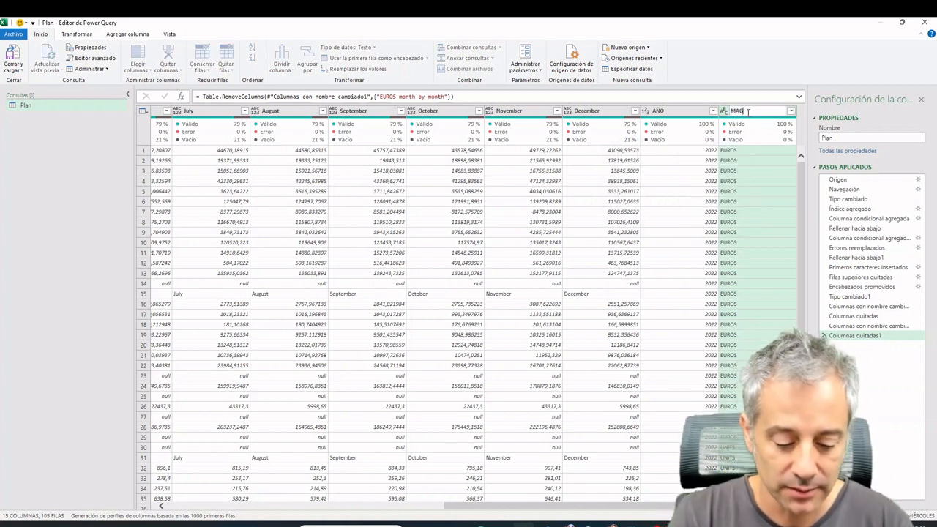
text(NITUD)
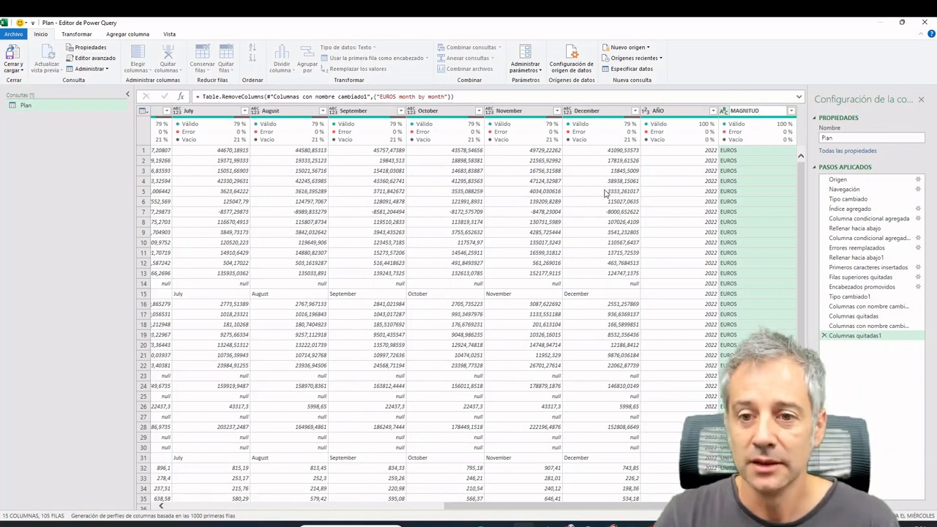
key(Return)
- Close the Power Query editor and keep the changes so the Plan query loads into the workbook
drag(538, 506, 225, 502)
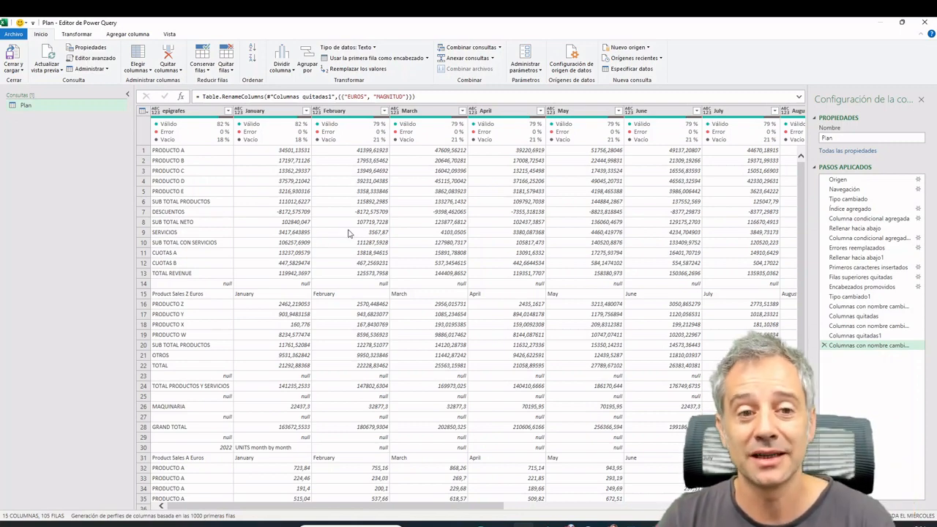
click(924, 22)
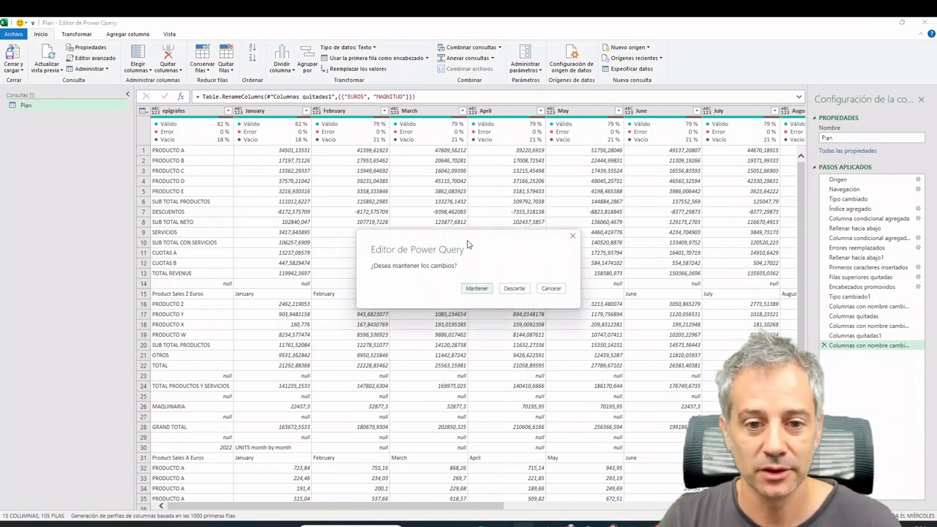
click(477, 289)
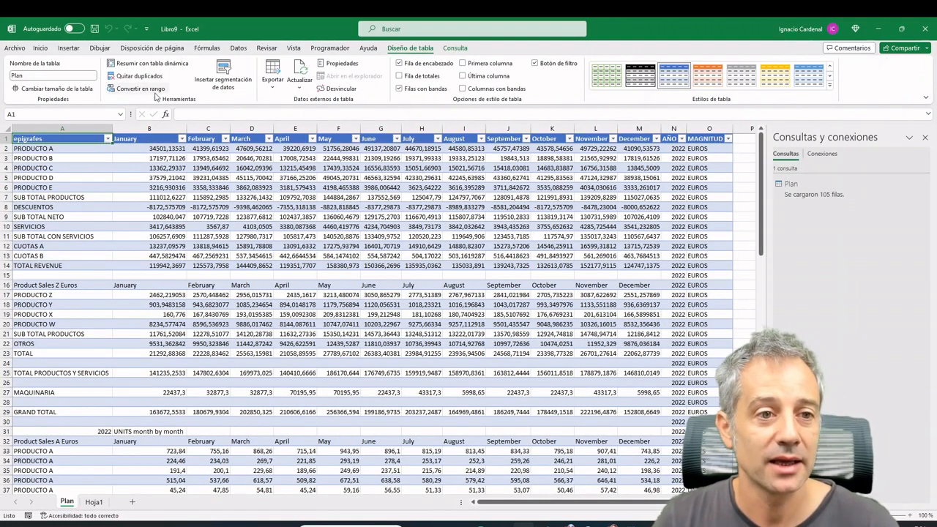
- Start a new data import from the Excel workbook TheBeast in the PowerQuery folder
click(238, 49)
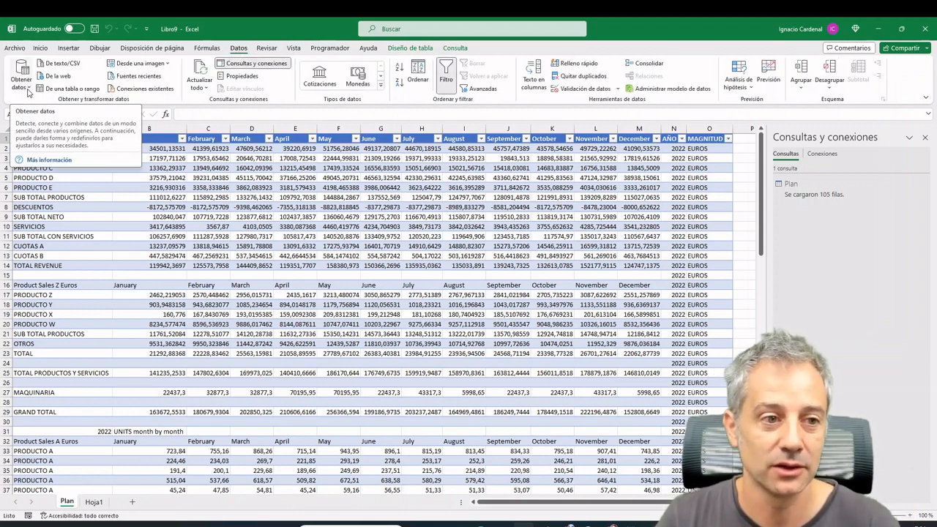
click(28, 91)
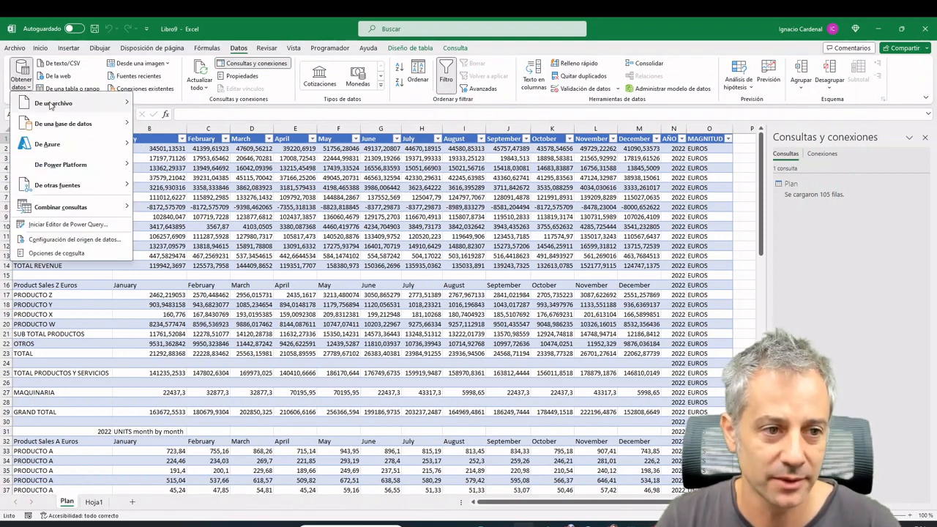
mouse_move(51, 105)
click(164, 103)
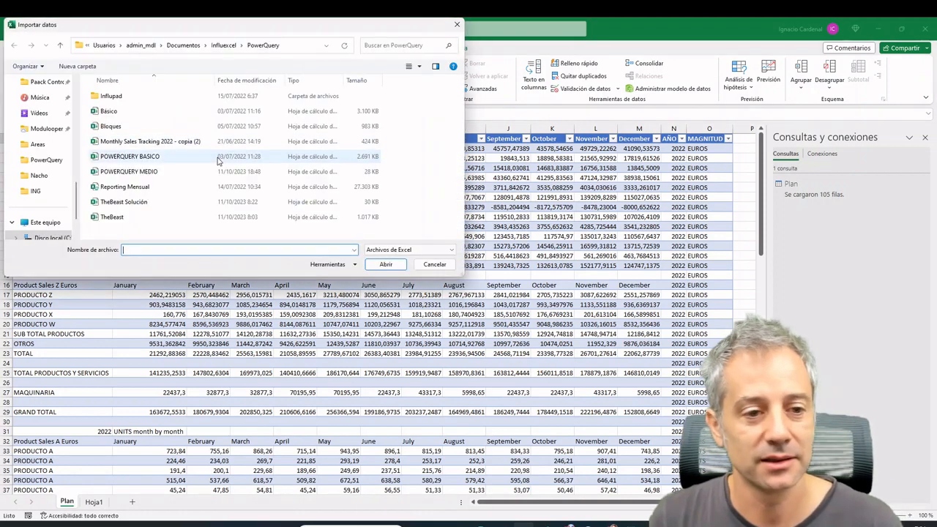
click(228, 219)
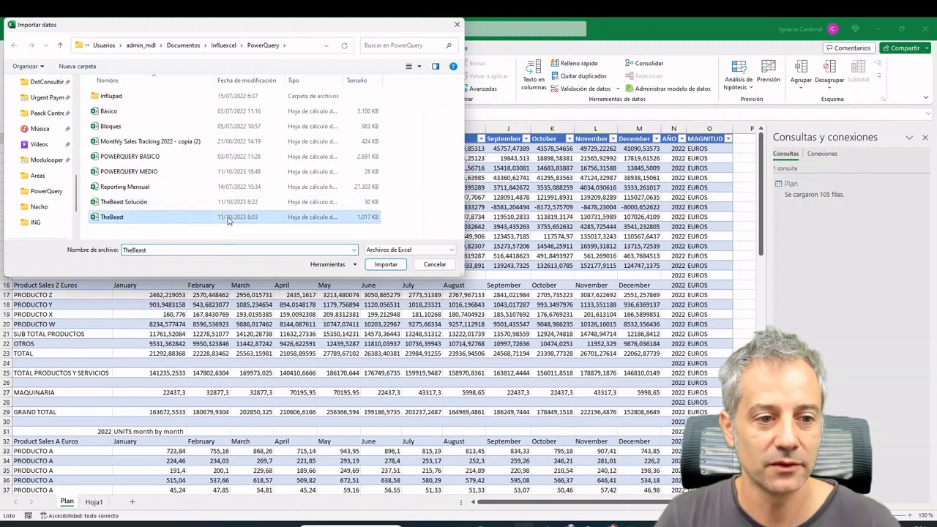
click(375, 264)
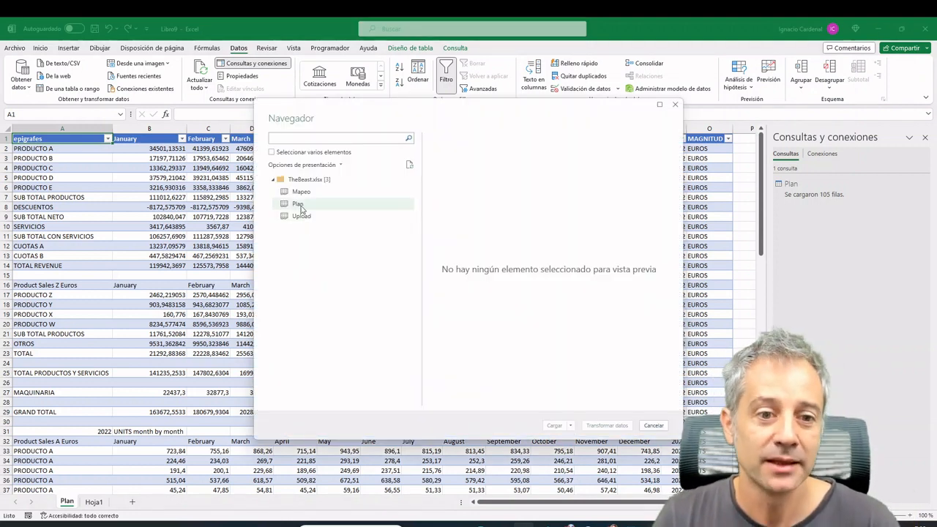
- Open the workbook's Mapeo sheet for transformation in Power Query and promote its first row to headers
click(313, 192)
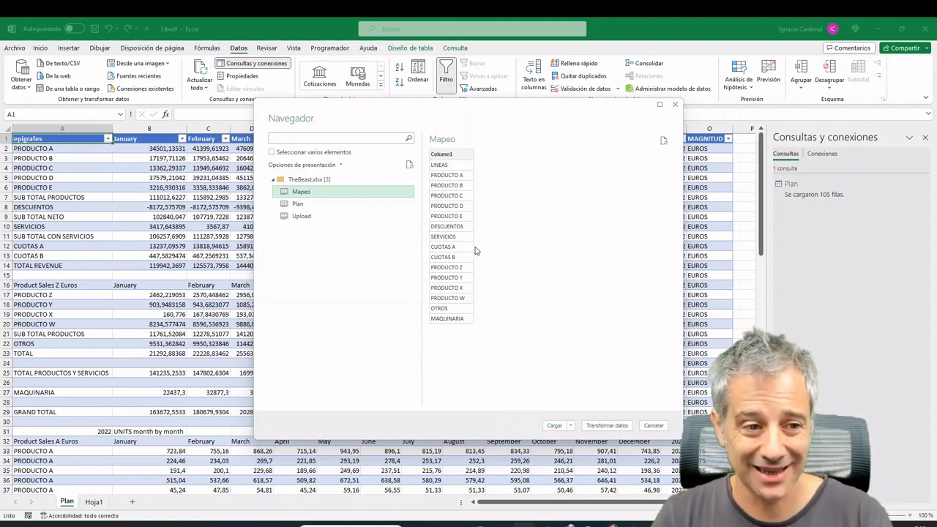
click(604, 429)
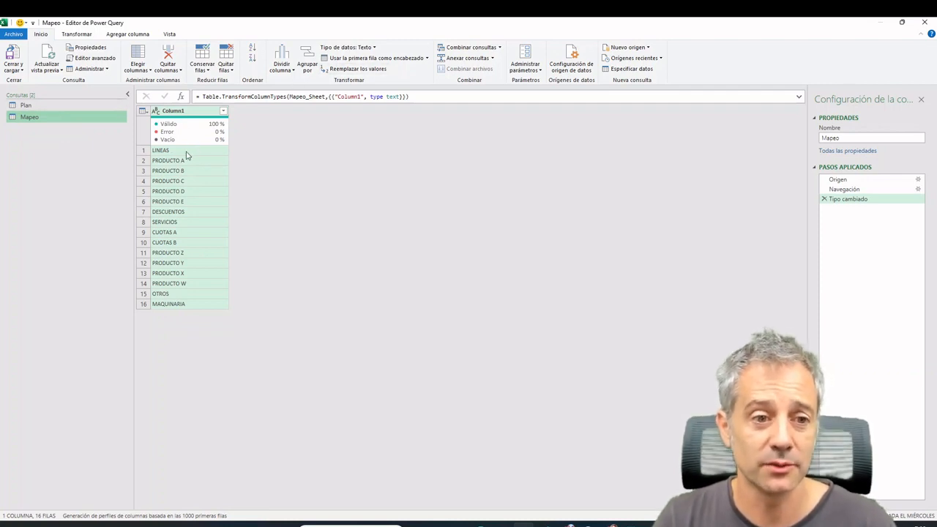
click(380, 61)
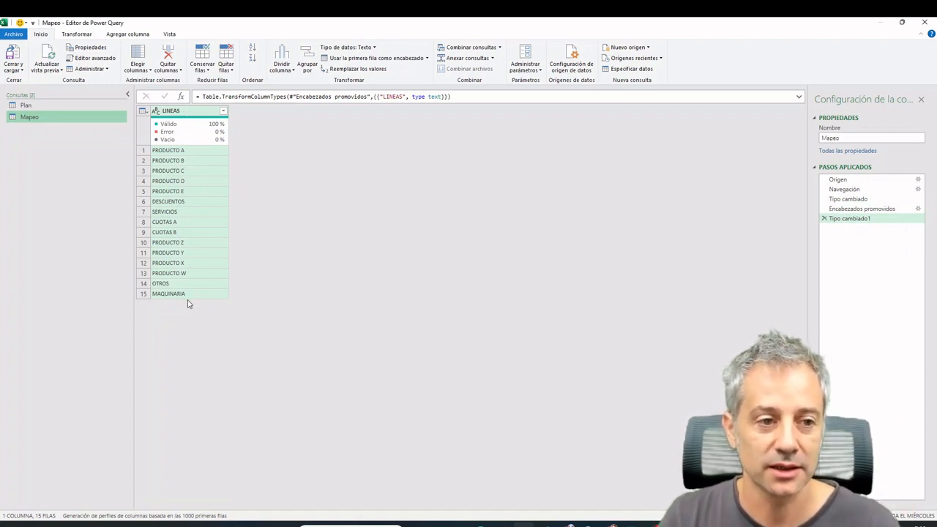
- Merge the Plan query with Mapeo, matching epigrafes to LINEAS with an inner join (Interna, only matching rows)
click(60, 107)
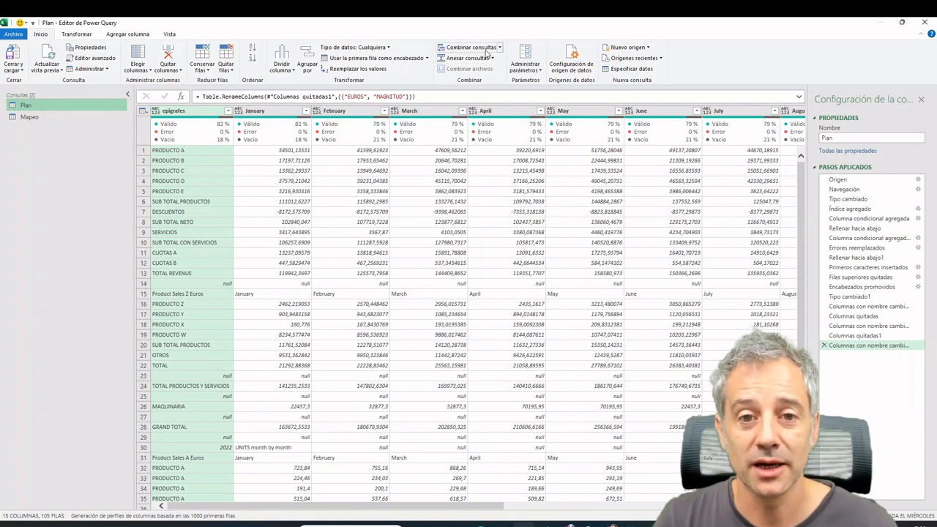
click(483, 48)
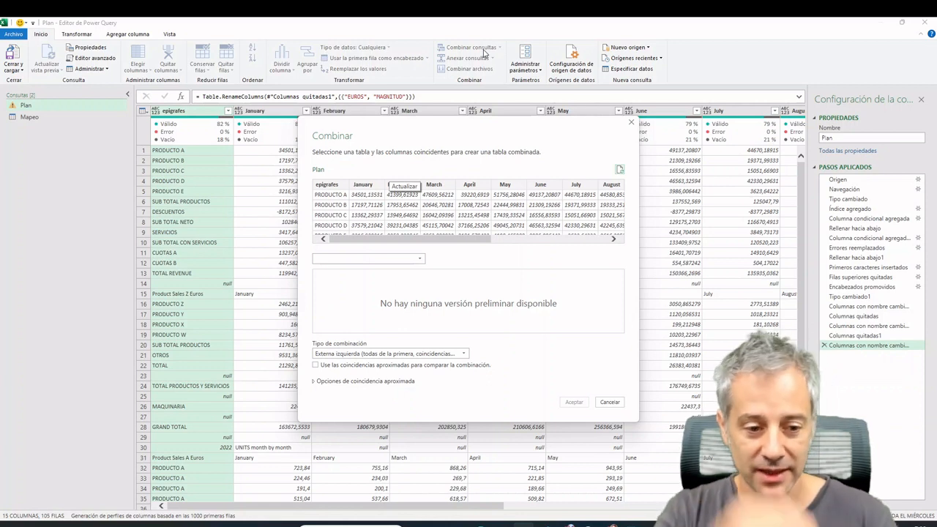
click(420, 258)
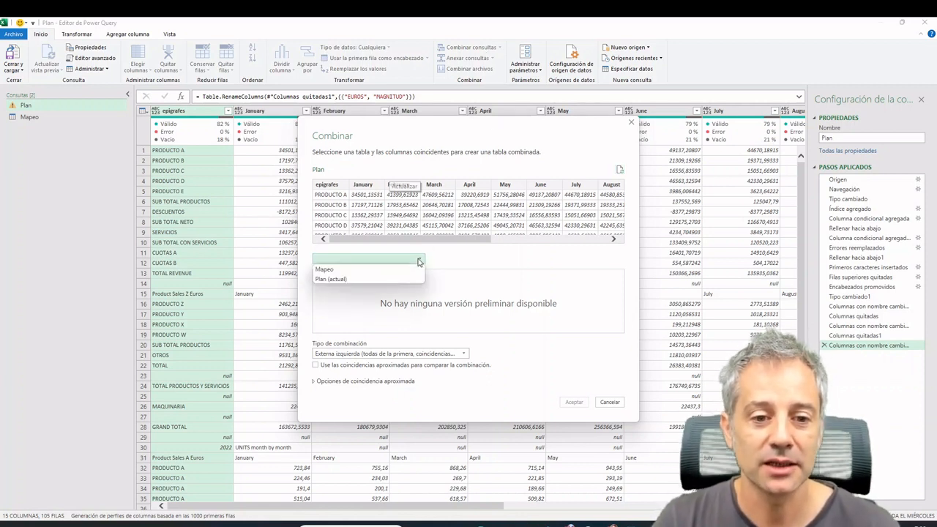
click(371, 271)
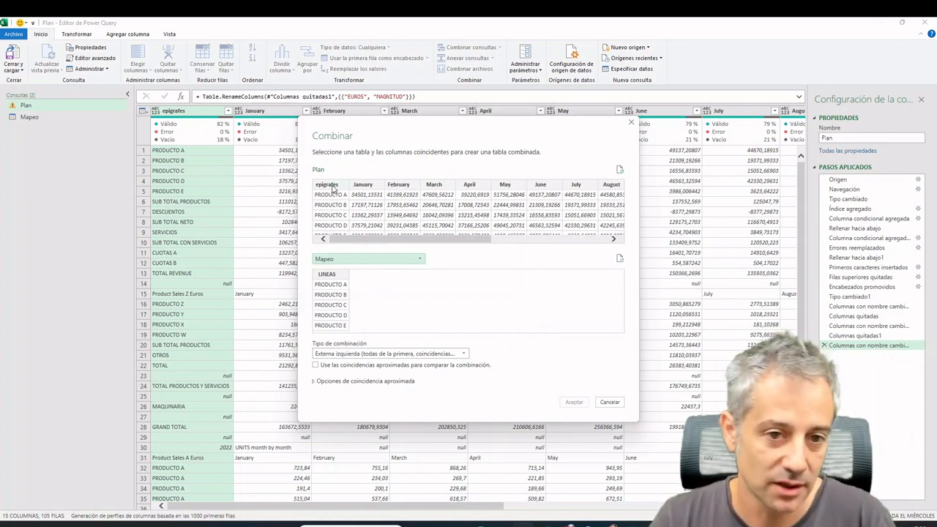
click(331, 187)
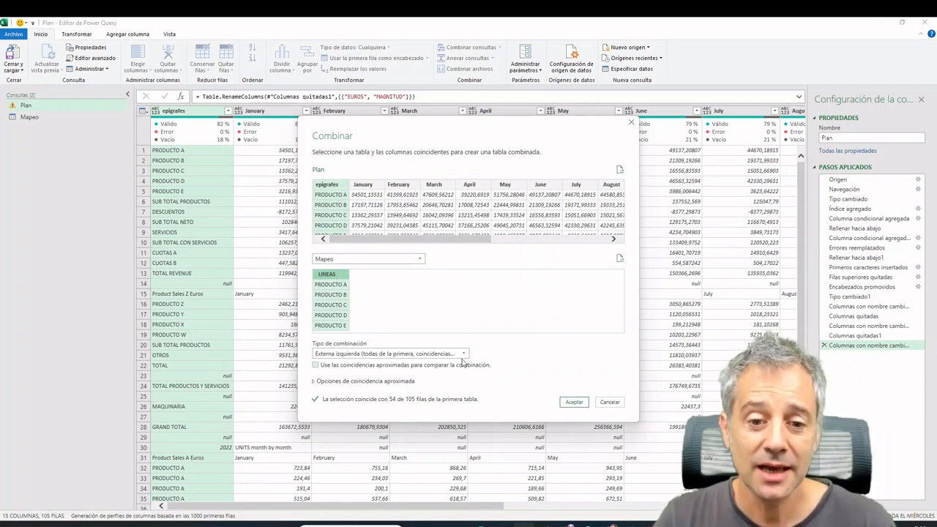
click(464, 355)
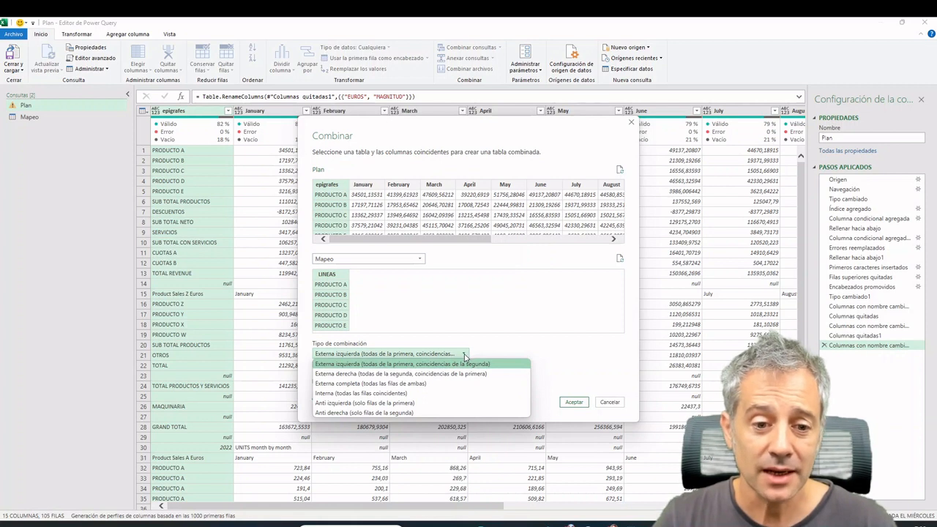
click(436, 394)
click(574, 402)
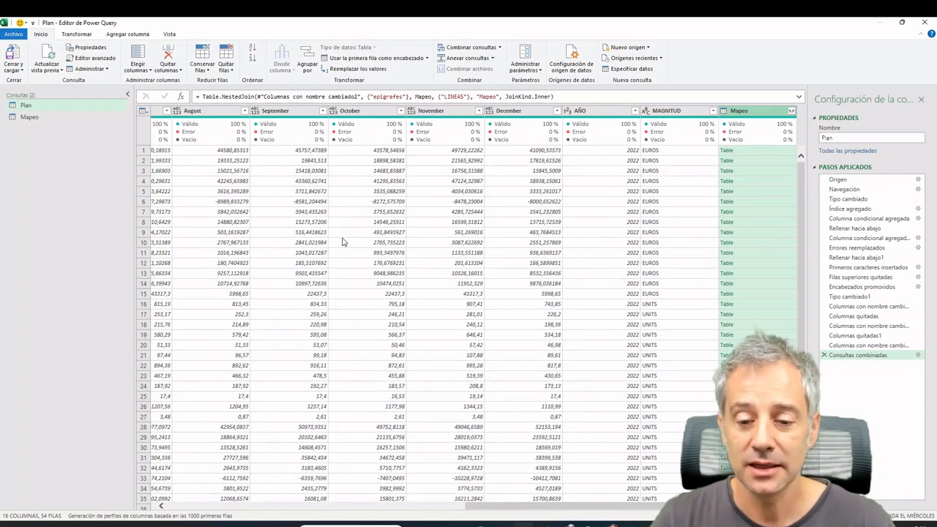
- Remove the merged Mapeo column from the Plan query
drag(525, 506, 198, 497)
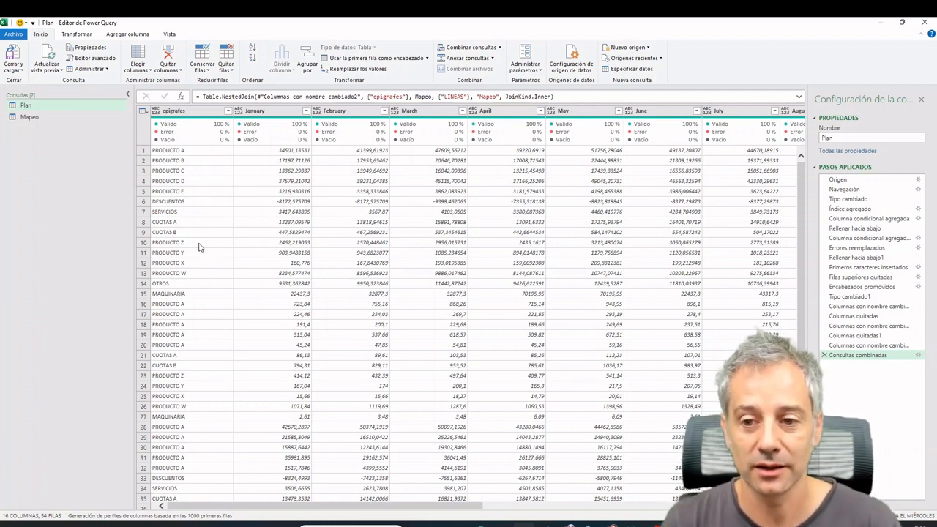
drag(404, 506, 707, 506)
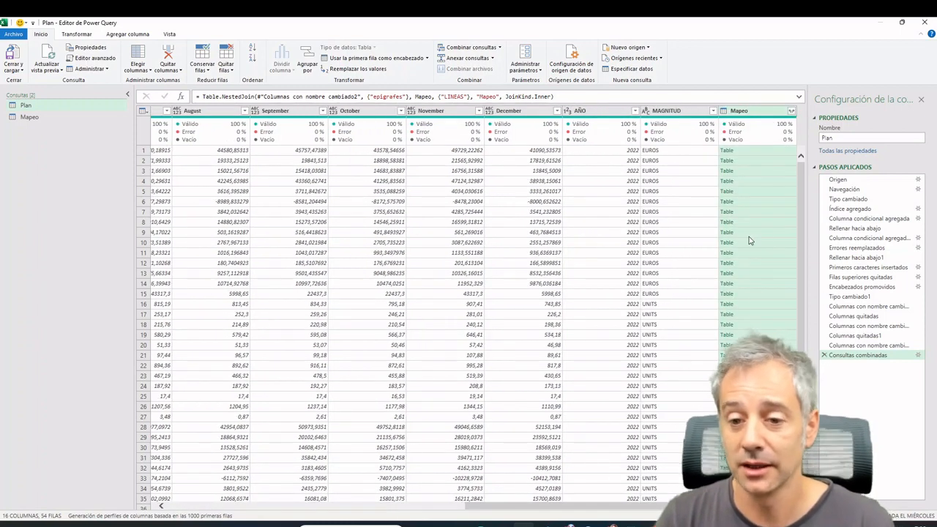
right_click(748, 119)
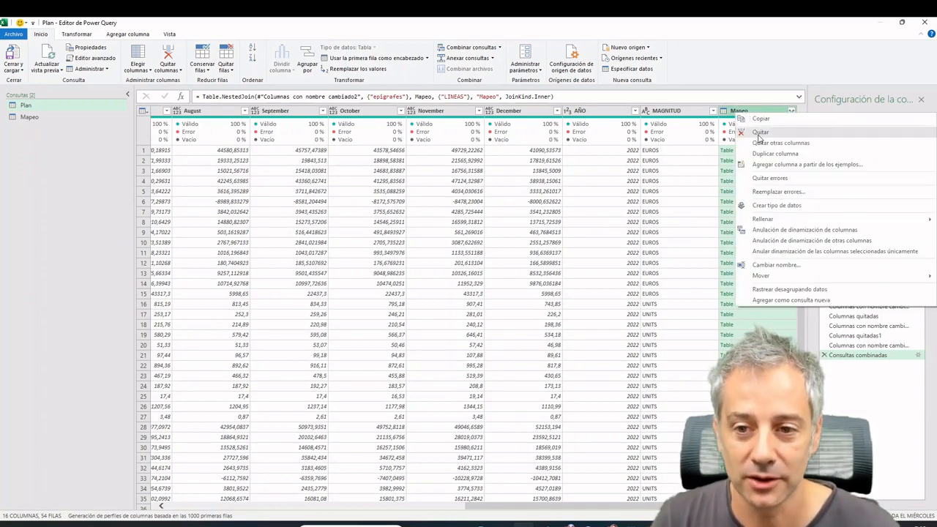
click(757, 133)
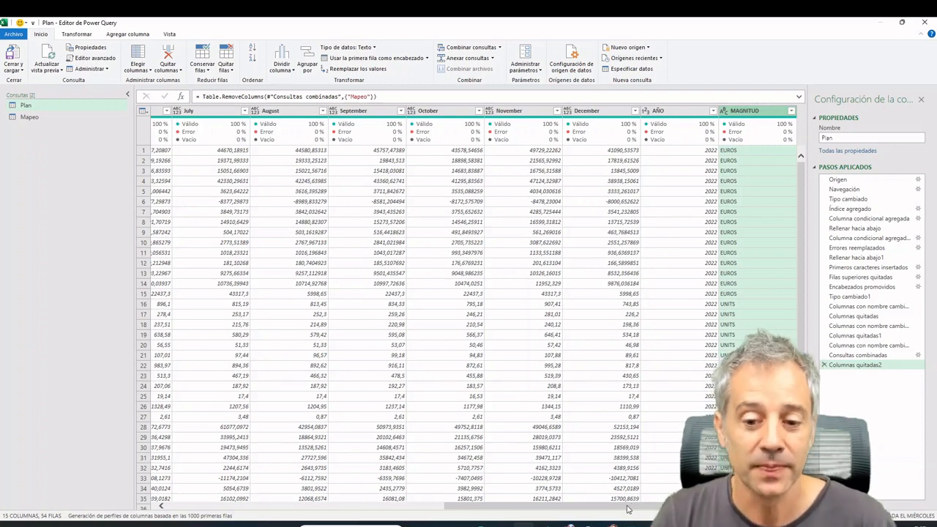
- Unpivot the January to December columns of the Plan query into attribute and value pairs
drag(627, 508, 344, 507)
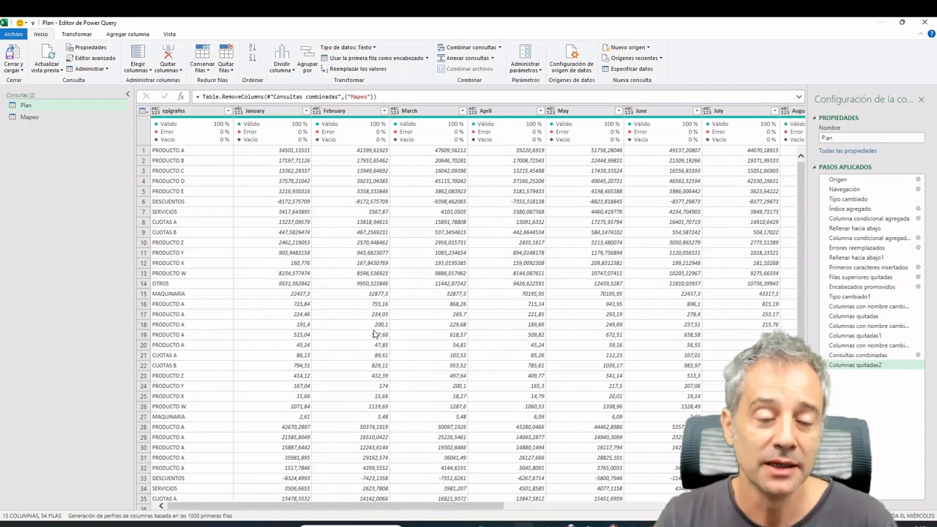
click(286, 111)
drag(465, 506, 717, 506)
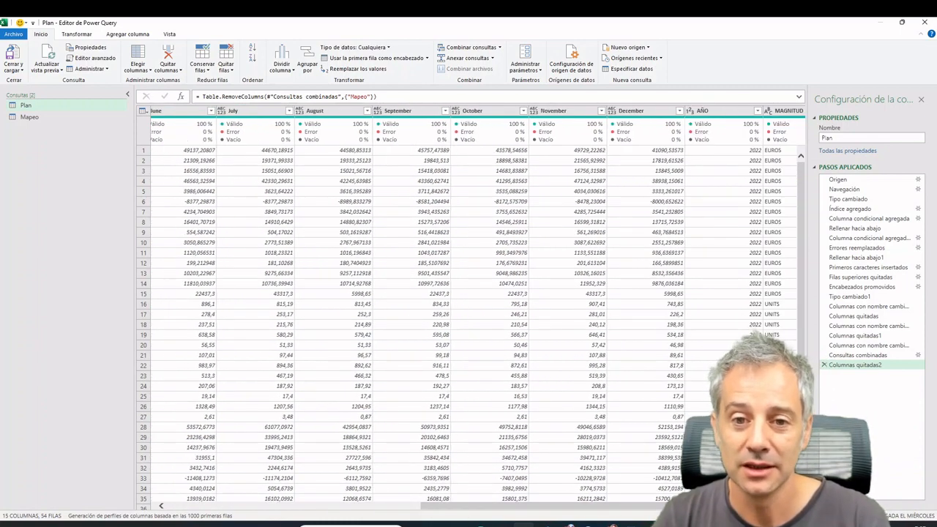
shift+click(642, 111)
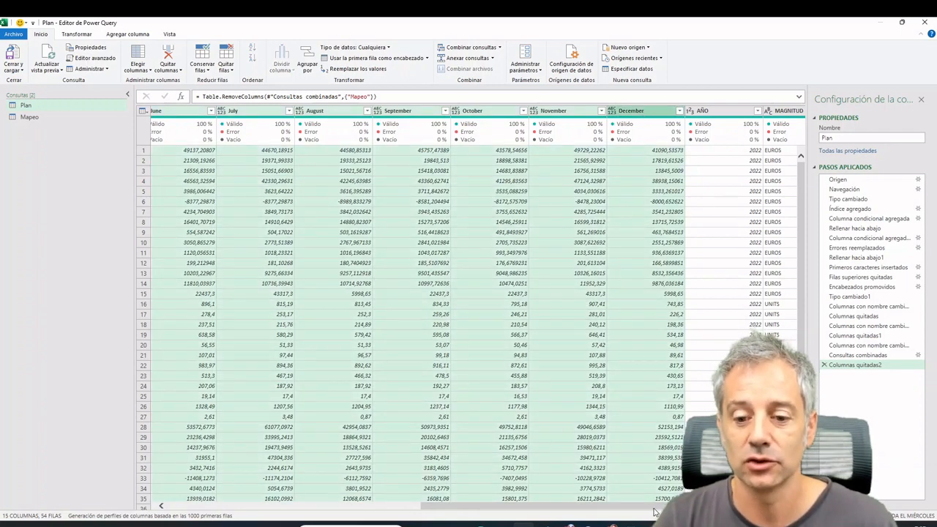
drag(654, 510, 399, 508)
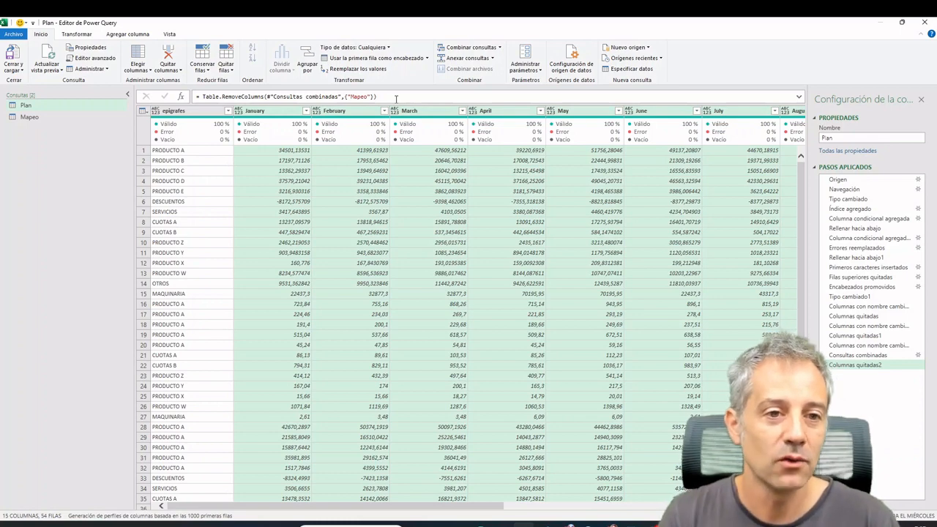
click(79, 35)
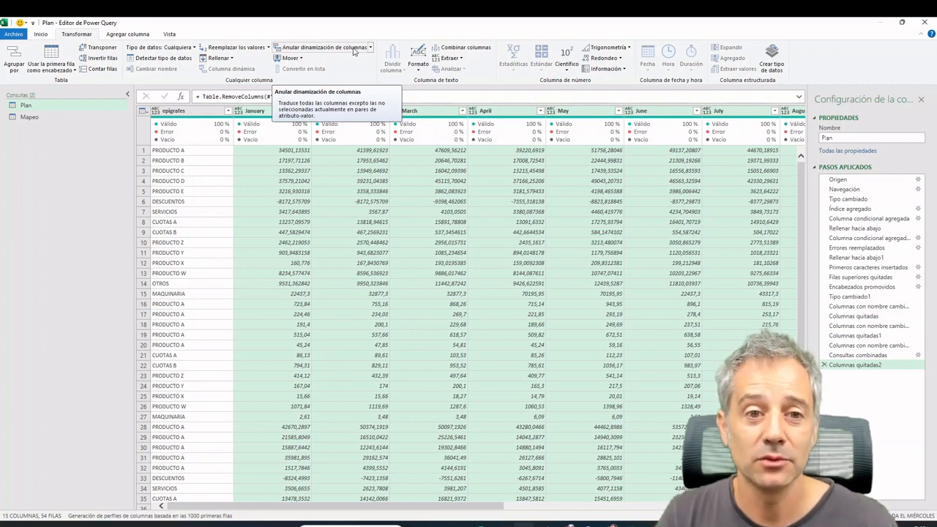
click(353, 50)
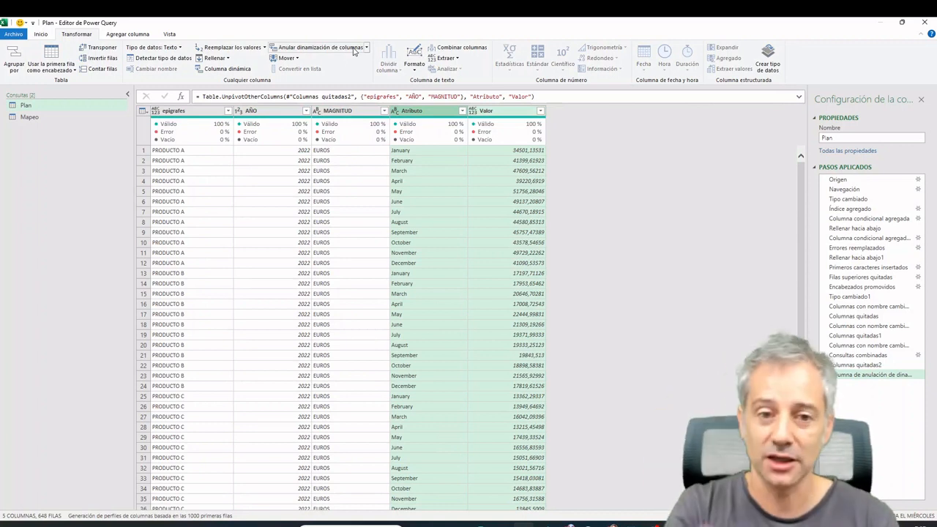
- Rename the Atributo column as MES
double_click(422, 111)
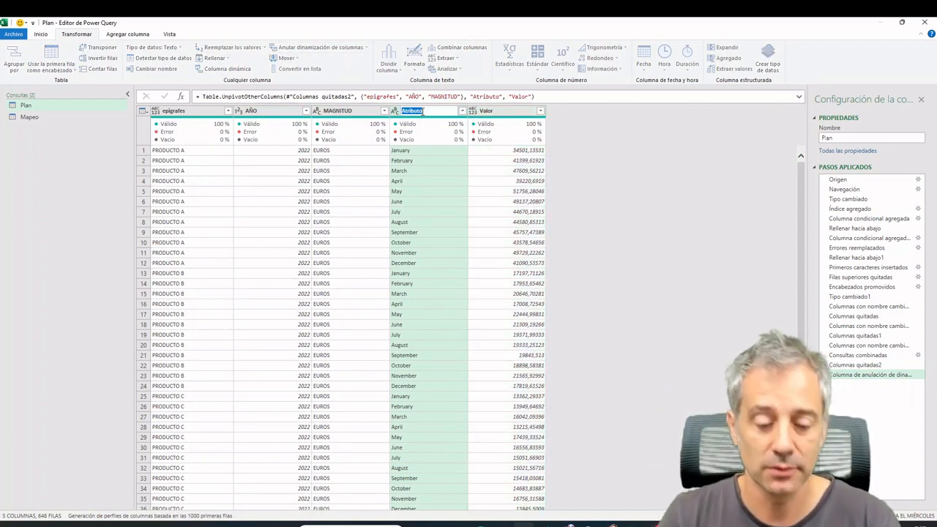
text(MES)
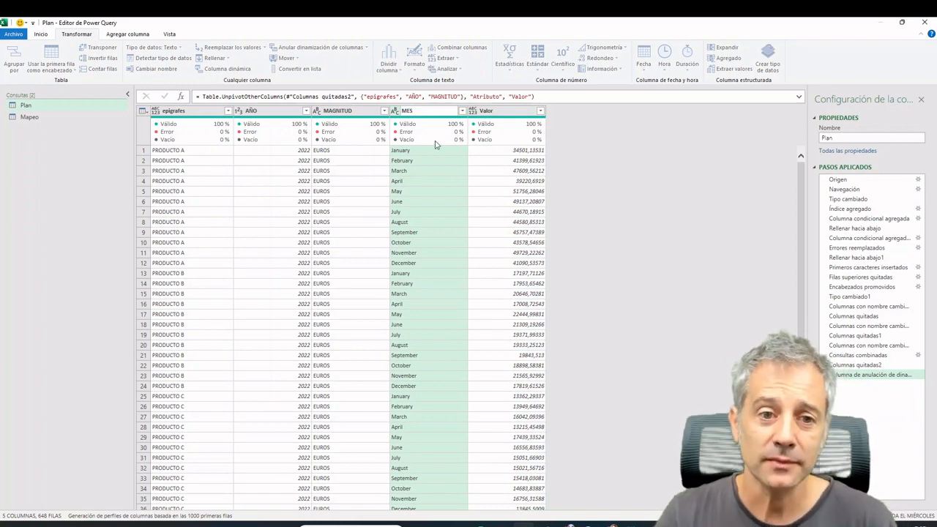
click(431, 181)
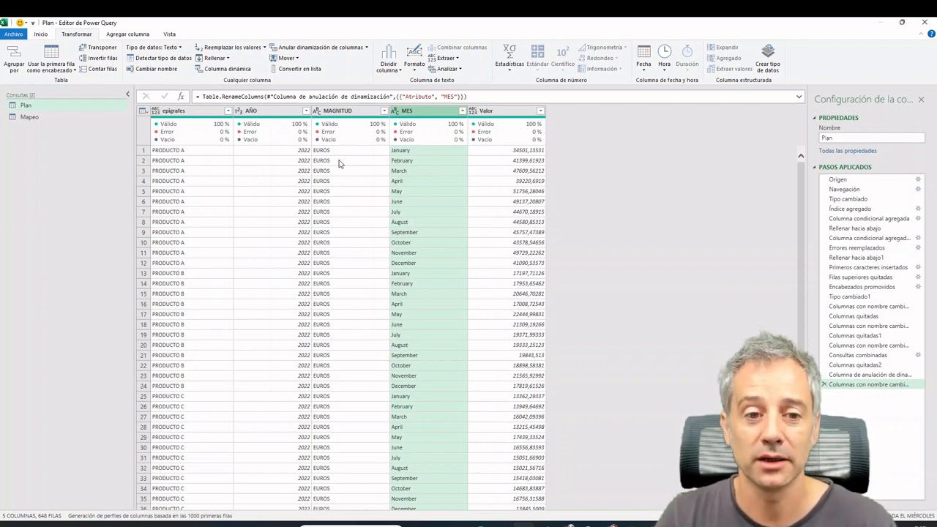
- Pivot the MAGNITUD column into separate columns, using Valor as the values column
scroll(322, 290, down, 20)
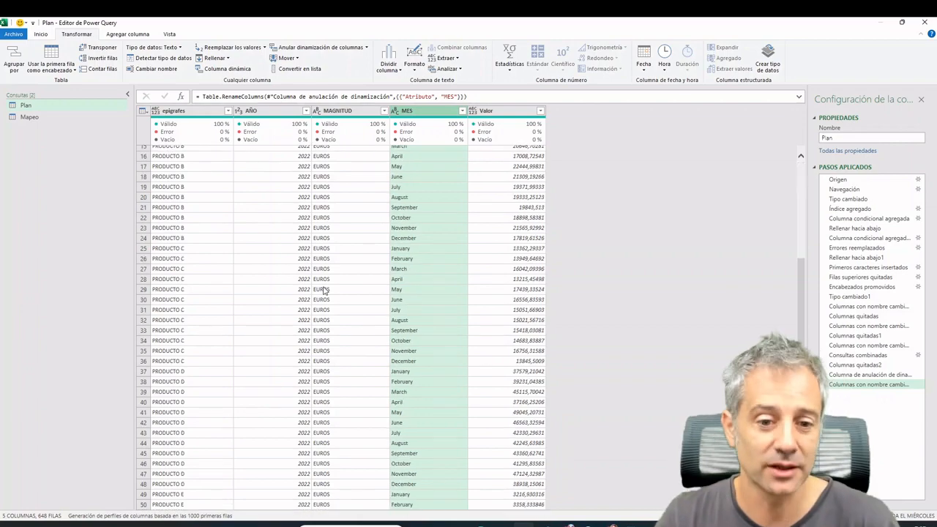
scroll(323, 290, down, 12)
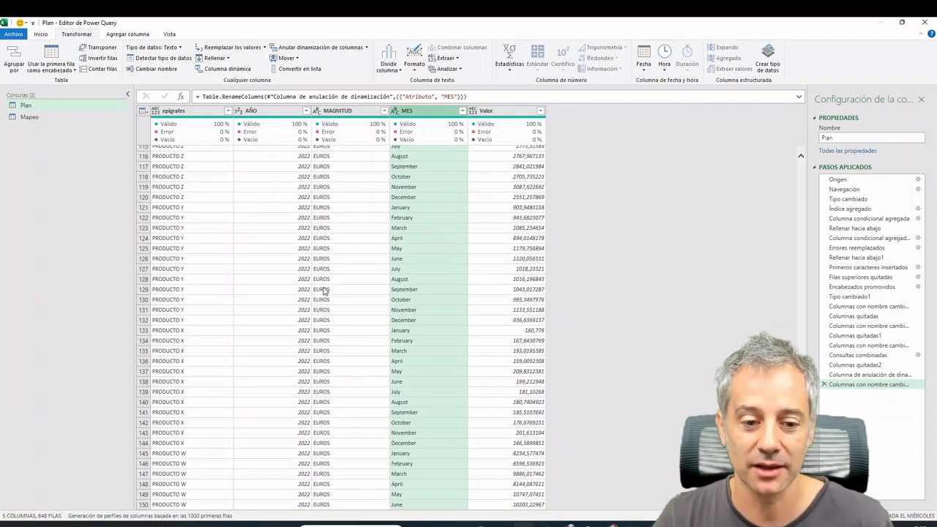
scroll(322, 290, up, 20)
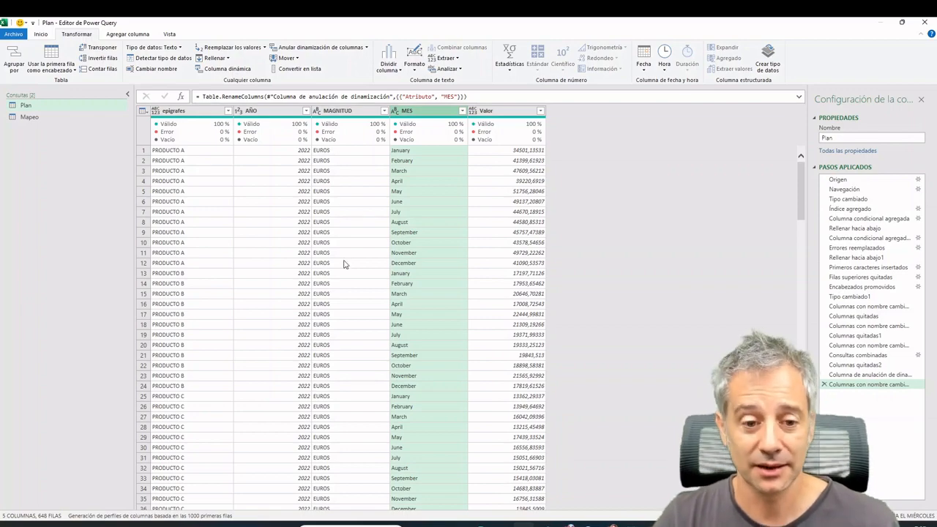
scroll(344, 263, down, 20)
scroll(344, 264, down, 17)
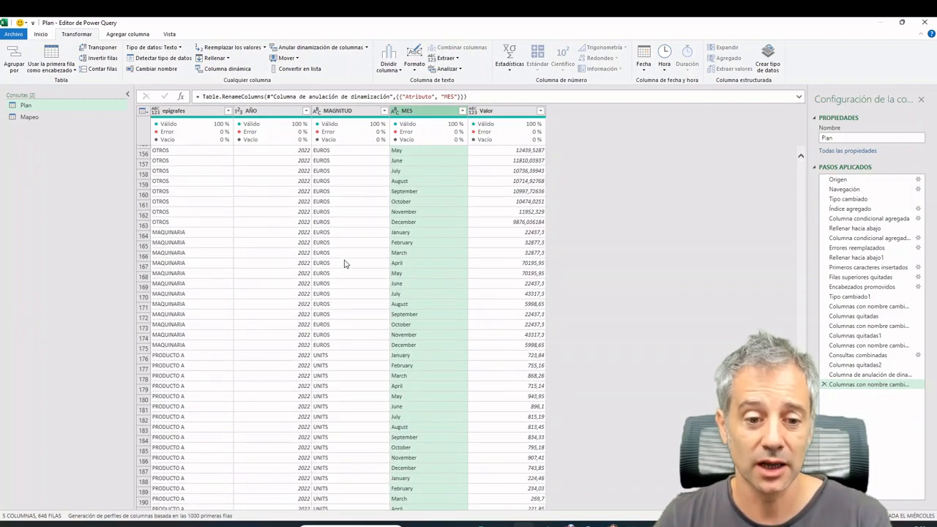
scroll(343, 263, up, 20)
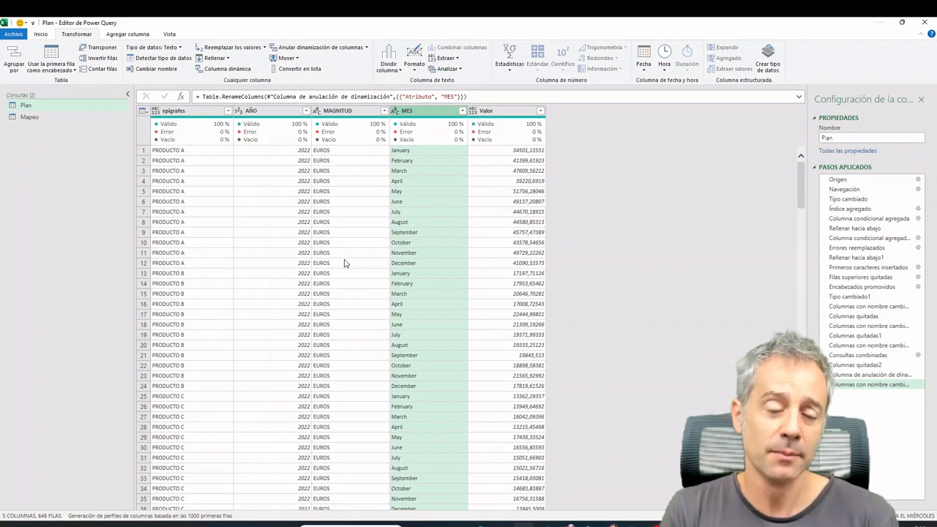
click(348, 115)
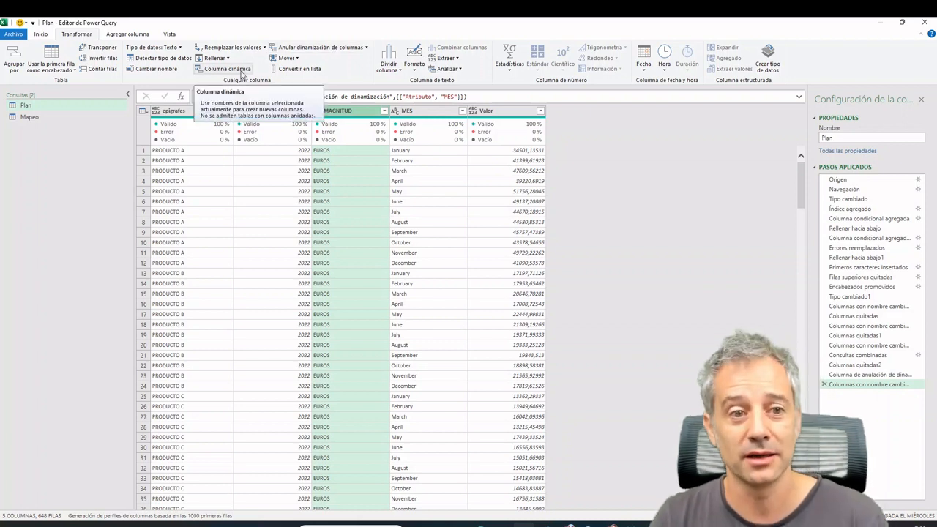
click(242, 70)
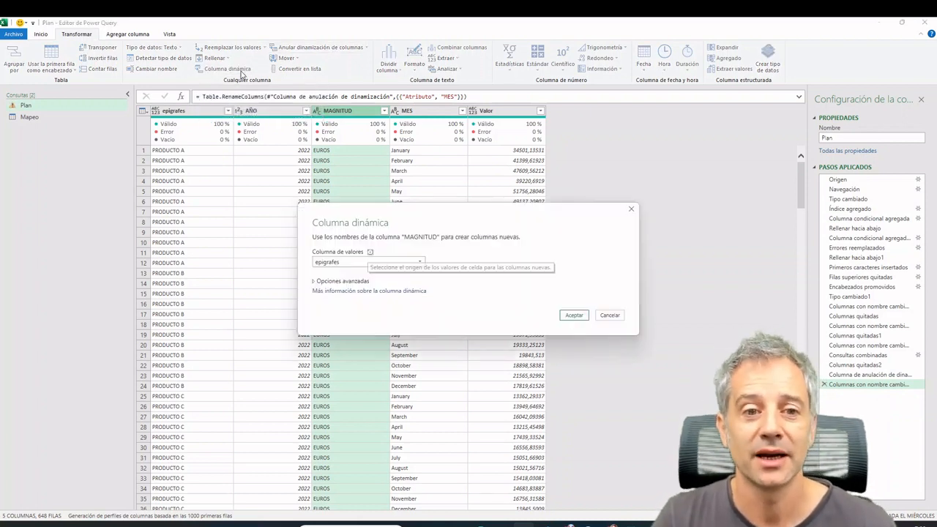
click(358, 263)
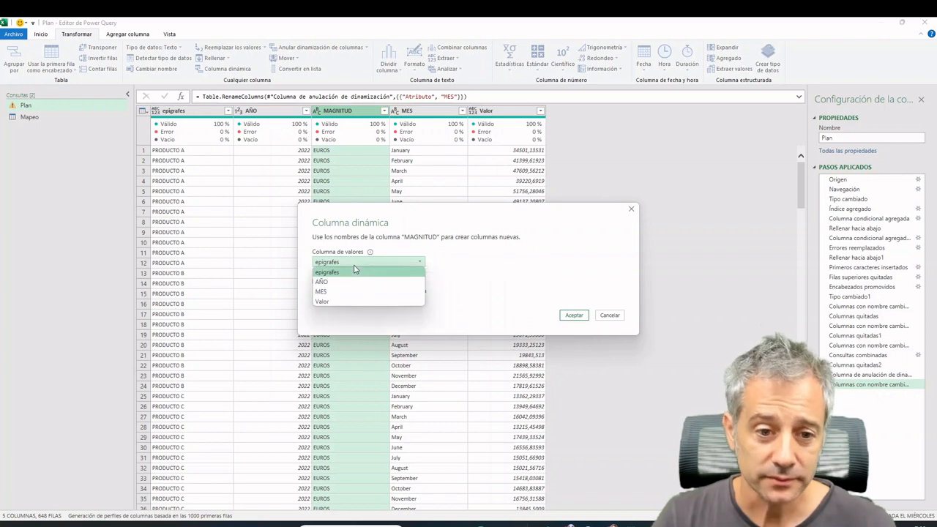
click(349, 302)
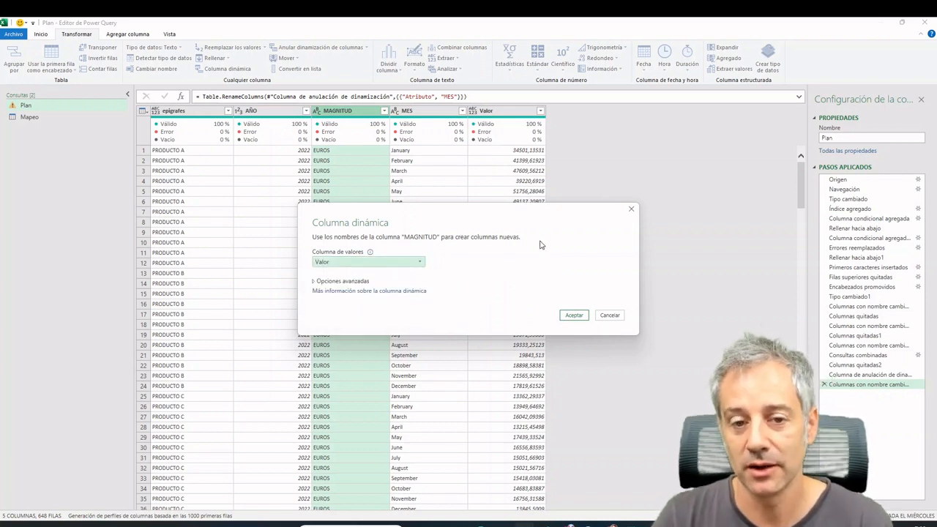
click(578, 319)
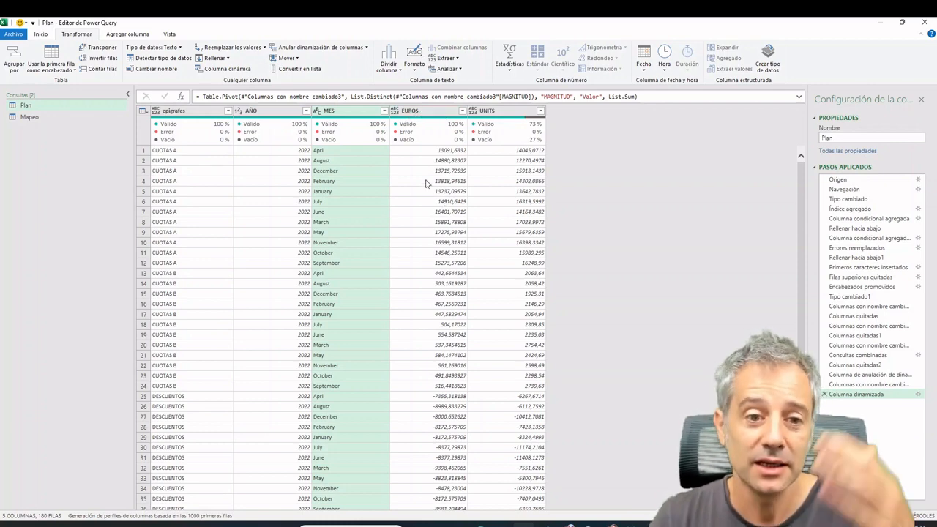
- Replace the null values in the UNITS column with 0
scroll(389, 227, down, 2)
scroll(399, 230, down, 20)
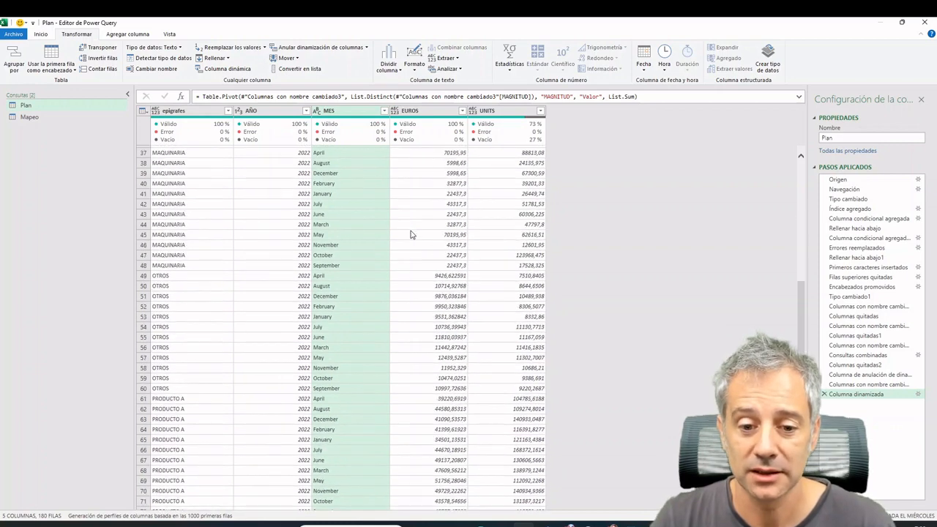
scroll(410, 234, up, 4)
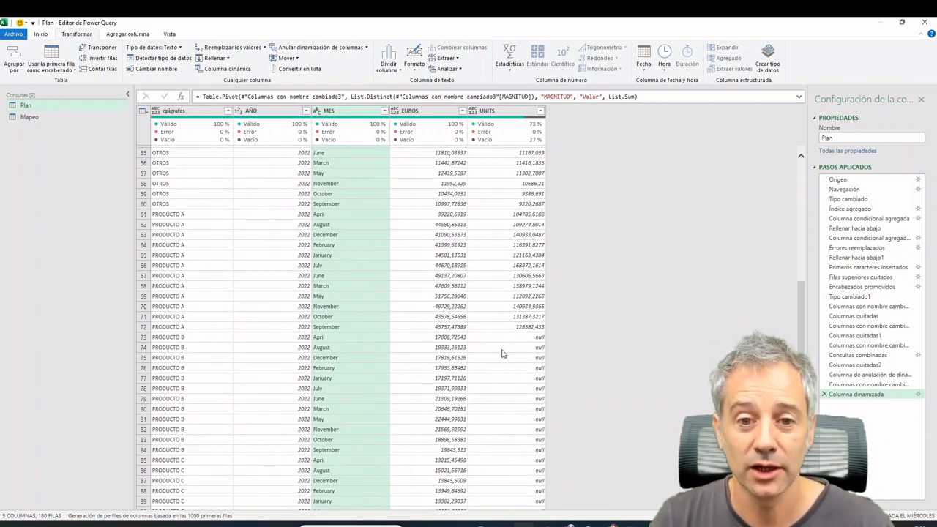
scroll(501, 342, down, 5)
scroll(502, 322, down, 3)
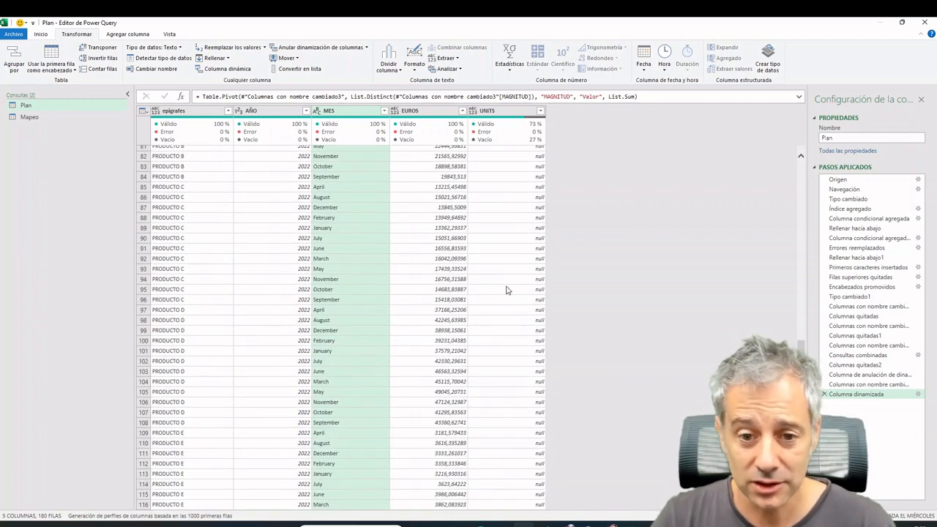
right_click(506, 290)
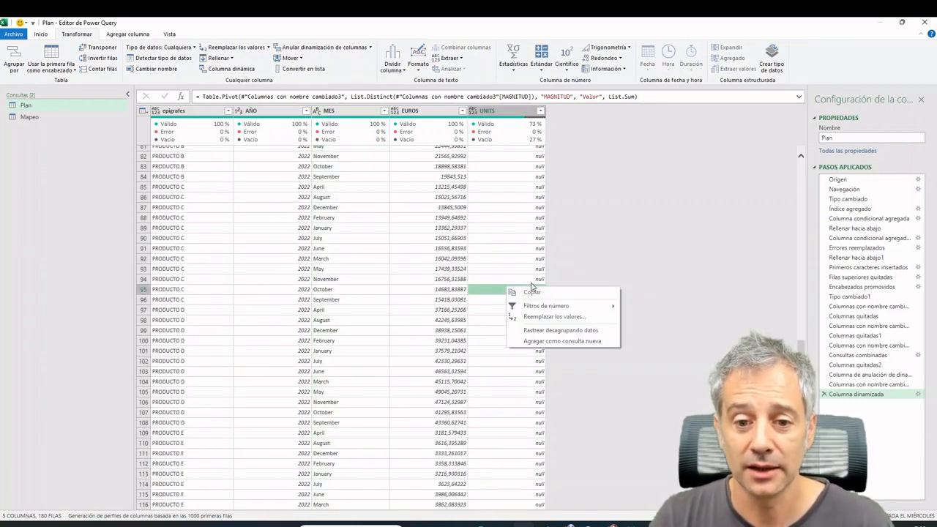
click(550, 317)
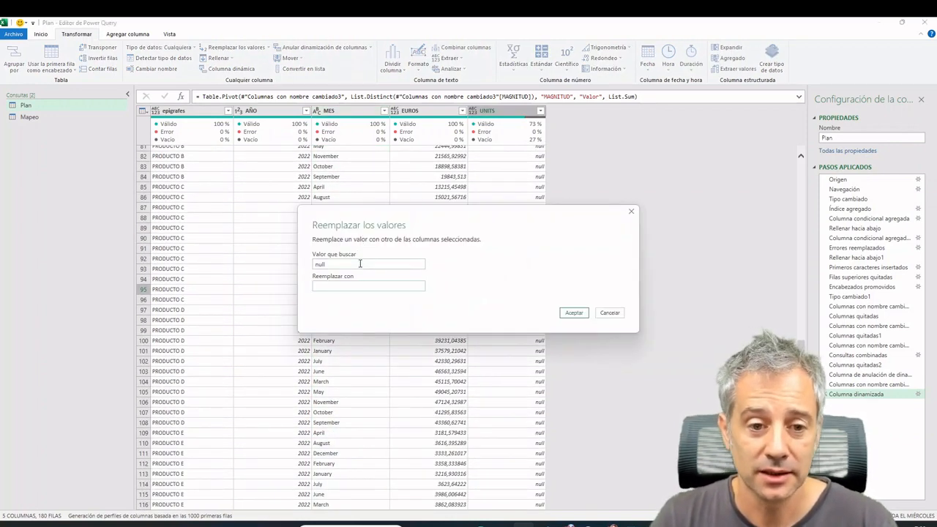
text(0)
click(565, 313)
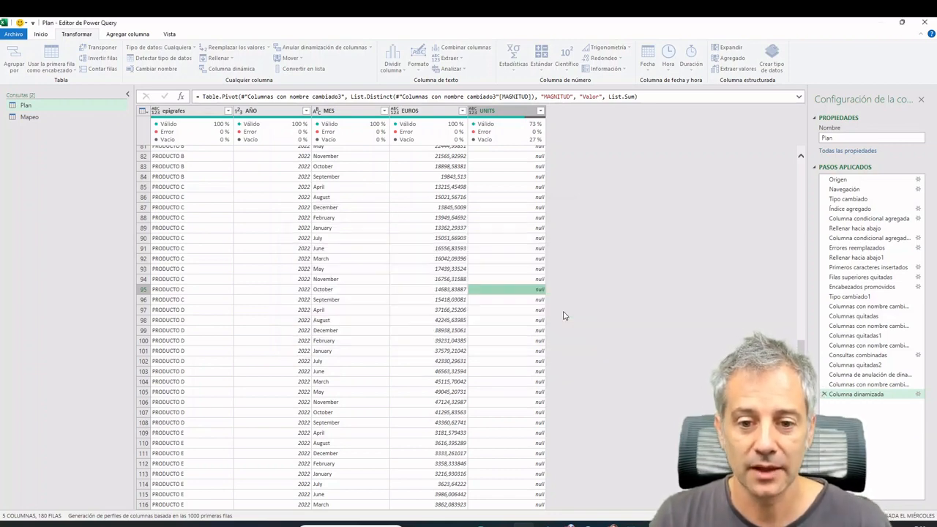
- Close the Power Query editor and keep the changes so the Plan and Mapeo queries load into the workbook
scroll(292, 212, down, 7)
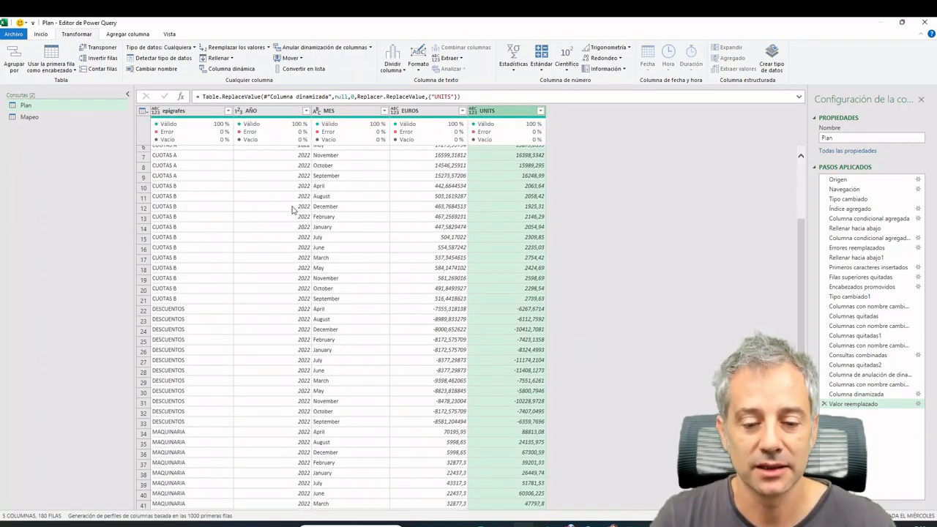
scroll(290, 218, down, 20)
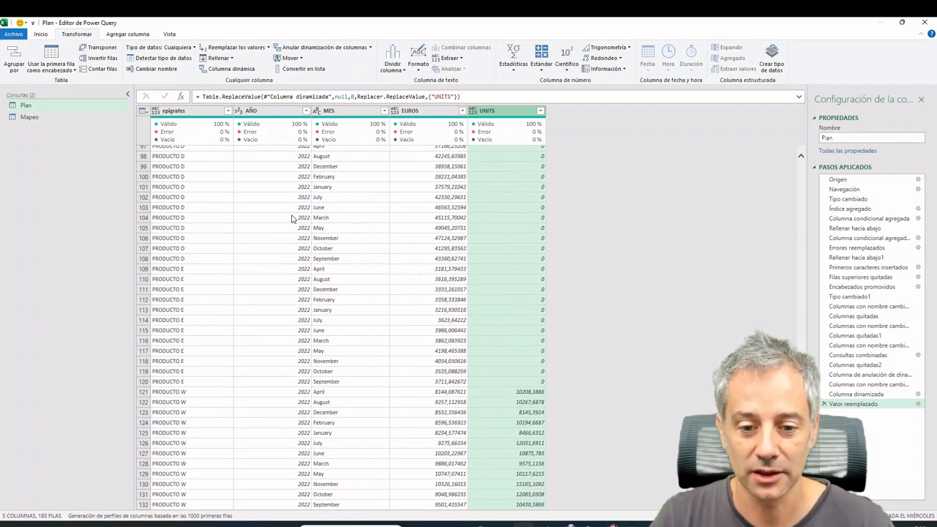
scroll(195, 199, up, 20)
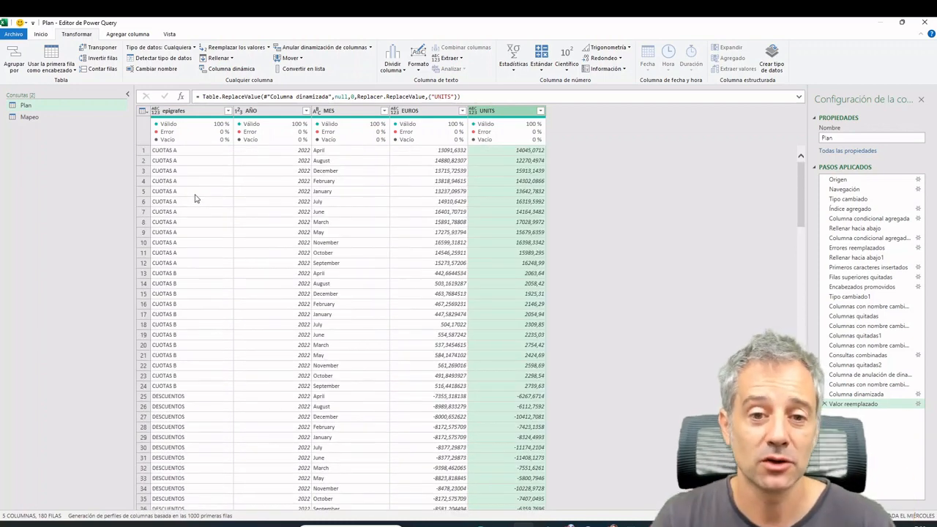
click(925, 23)
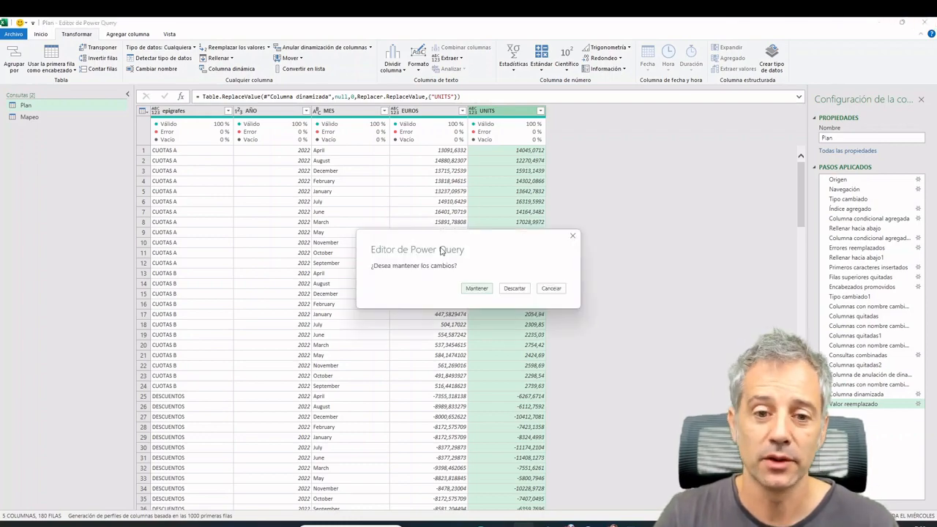
click(478, 290)
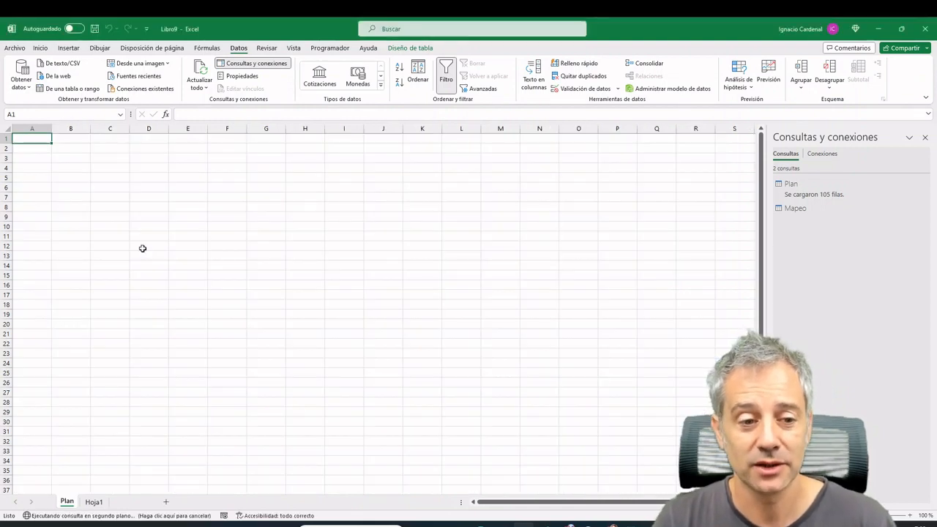
click(144, 250)
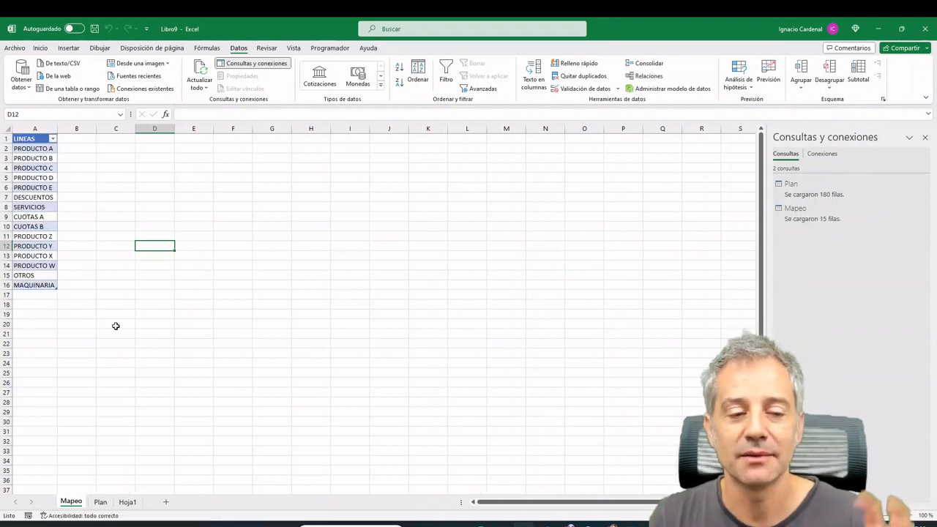
- Insert a pivot table based on the loaded Plan table in a new worksheet
click(105, 503)
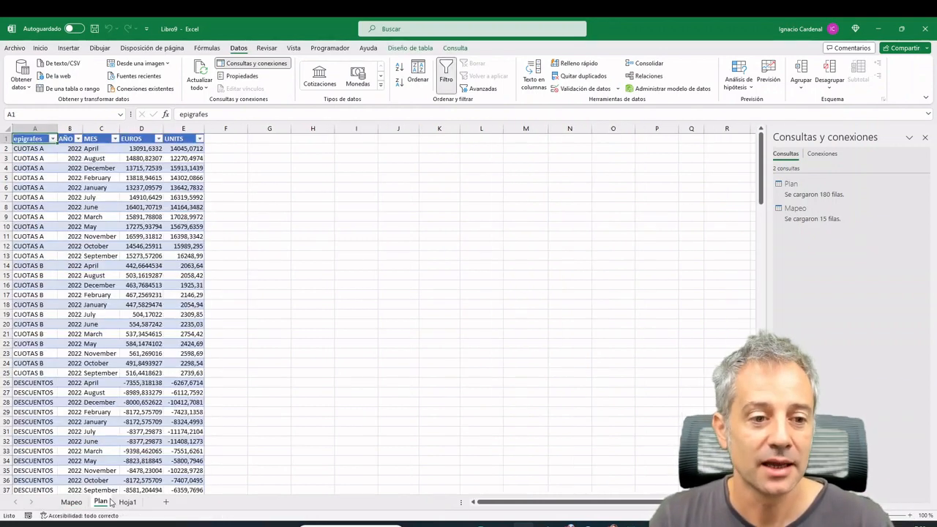
click(117, 226)
click(69, 48)
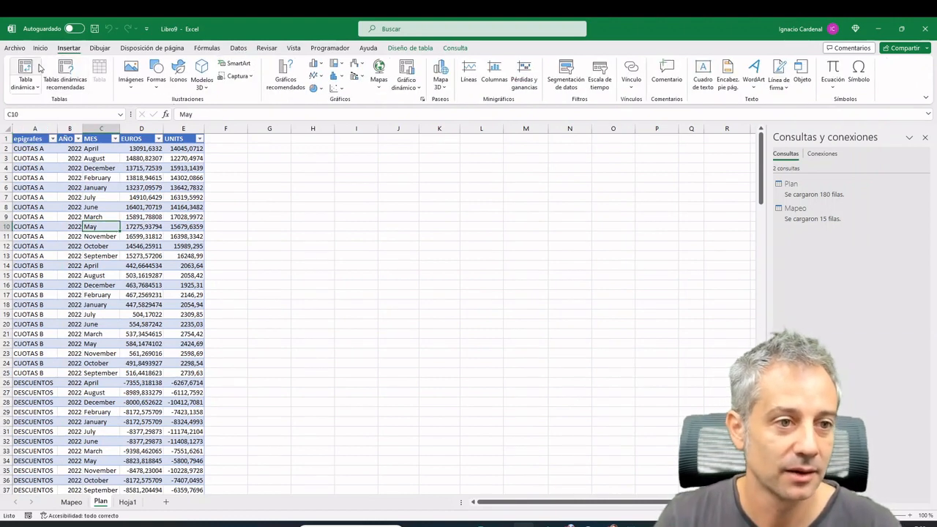
click(25, 72)
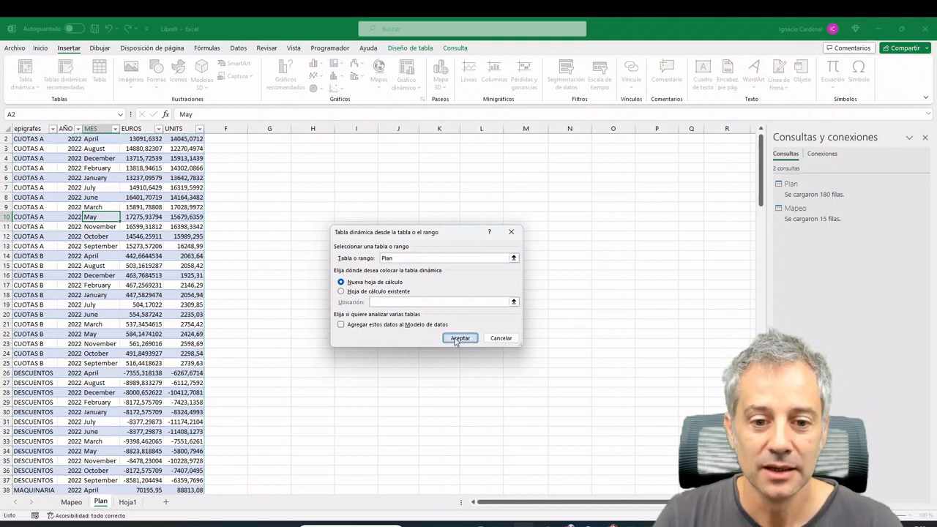
click(454, 337)
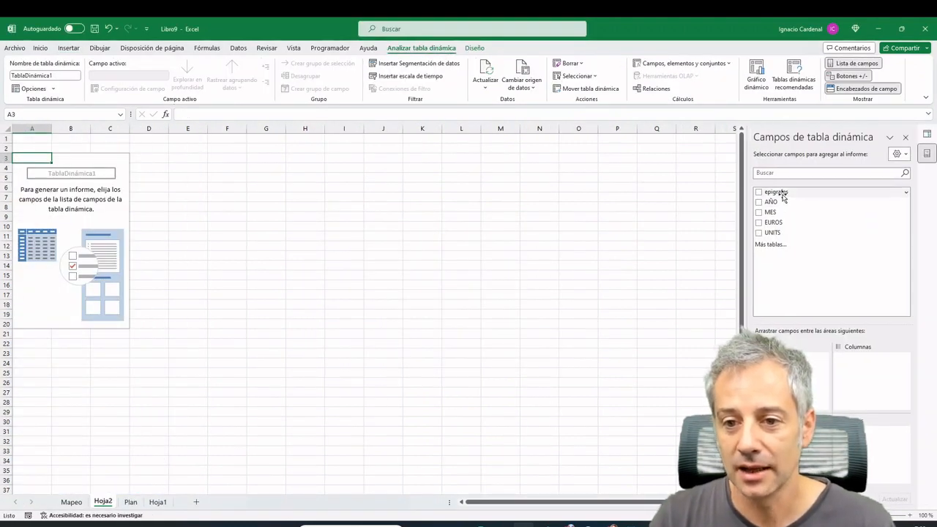
- Lay out the pivot table with epigrafes as rows, MES as columns and the sum of EUROS as values
click(758, 192)
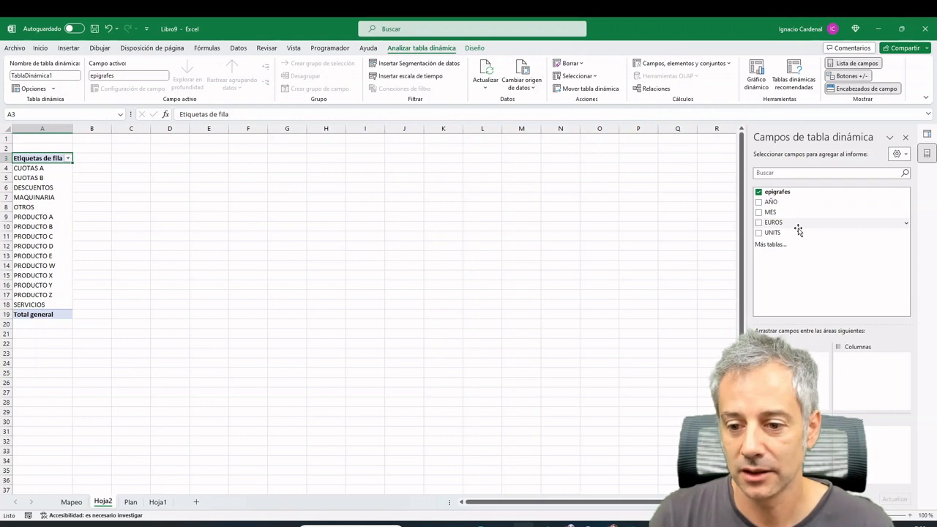
drag(797, 226, 872, 456)
click(758, 221)
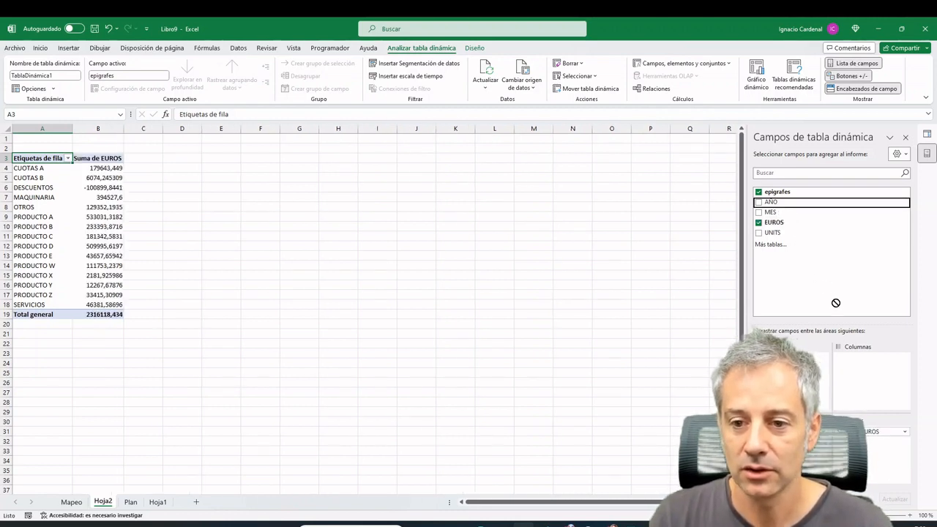
drag(774, 212, 873, 388)
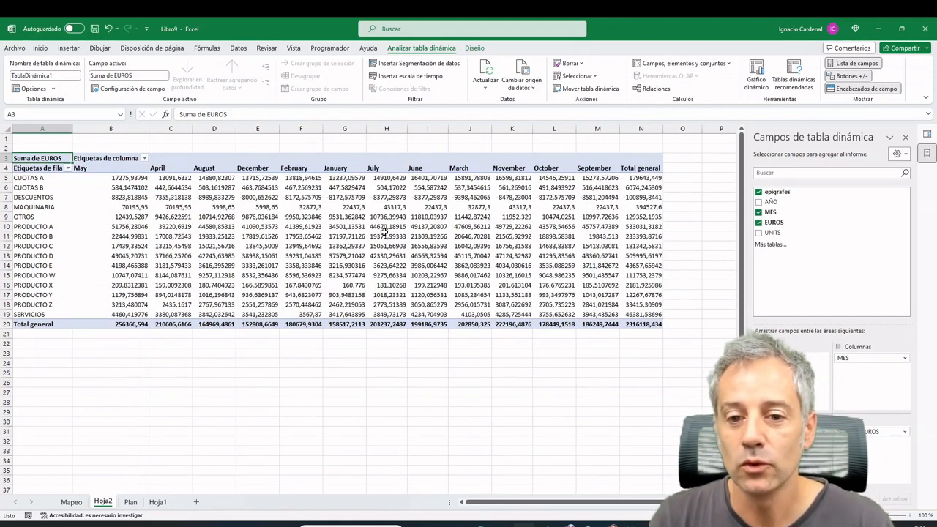
- Move EUROS from the pivot table's values to its report filter and summarize UNITS as the values instead
drag(863, 432, 790, 366)
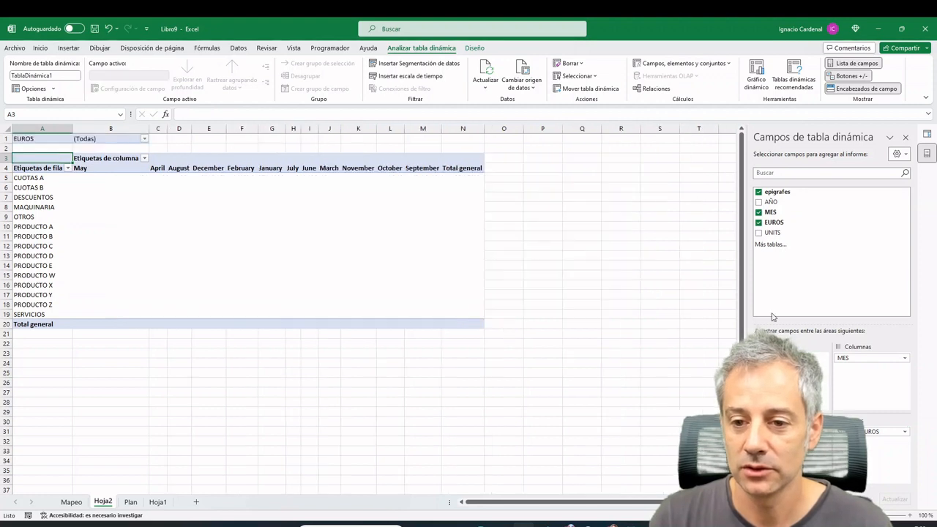
drag(768, 234, 856, 445)
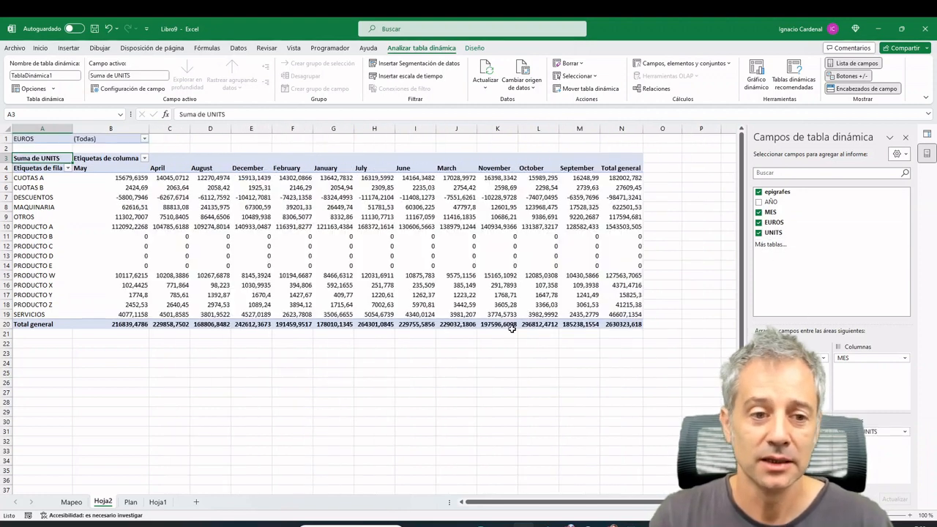